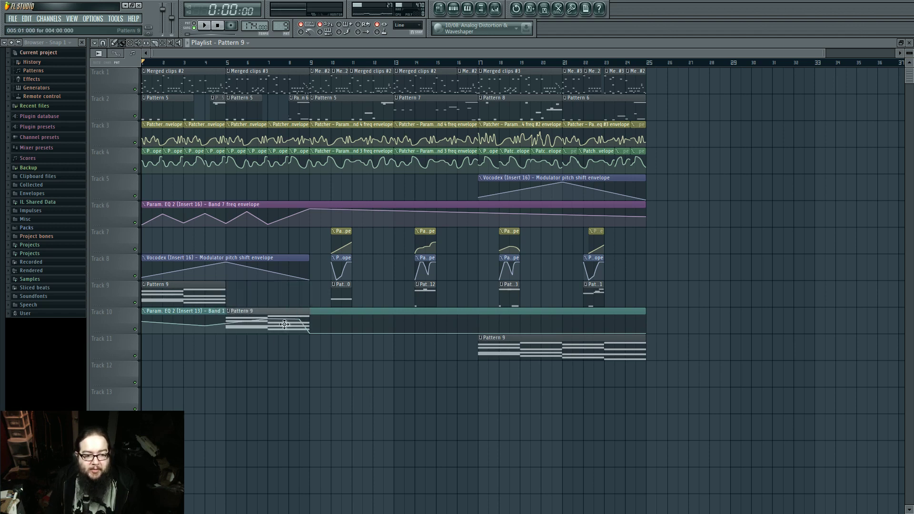
Move the Vocodex pitch-shift envelope to Track 5 and both Pattern 9 clips to Track 11, then play the song.
{"action": "left_click", "coordinate": [279, 286]}
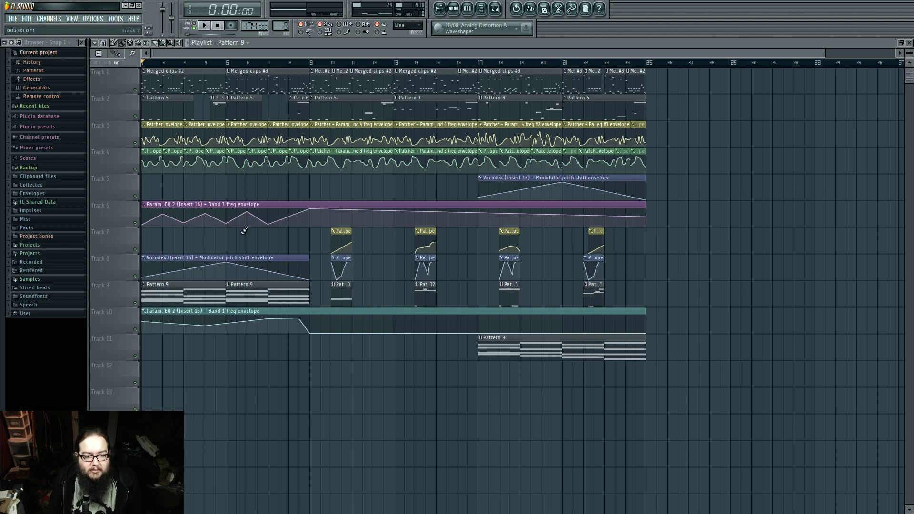
{"action": "left_click_drag", "start_coordinate": [249, 267], "coordinate": [249, 186]}
{"action": "left_click_drag", "start_coordinate": [266, 281], "coordinate": [261, 334]}
{"action": "left_click", "coordinate": [223, 305]}
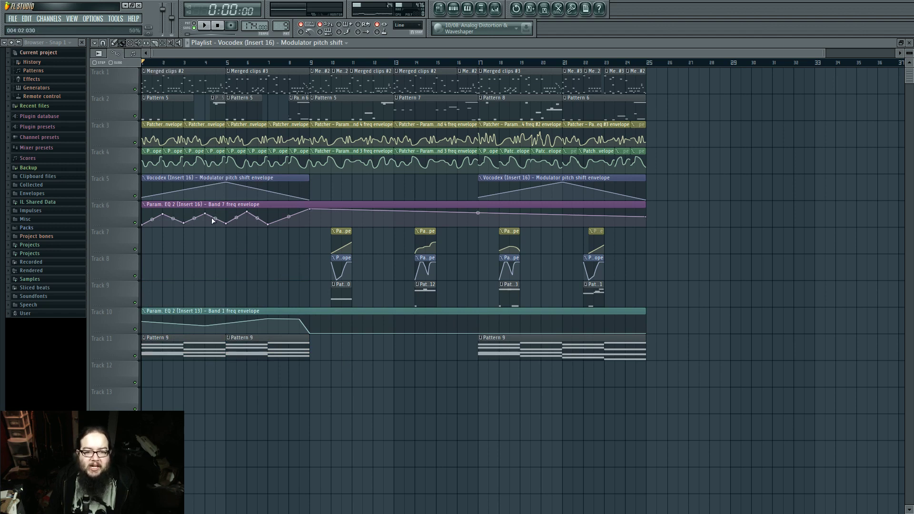
{"action": "key", "text": "space"}
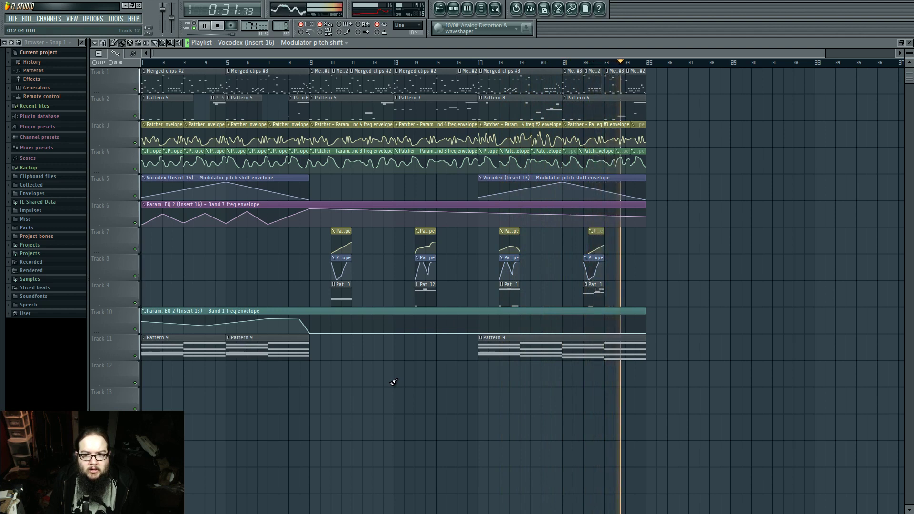
Stop playback after the 24-bar song plays through, returning to the start.
{"action": "key", "text": "space"}
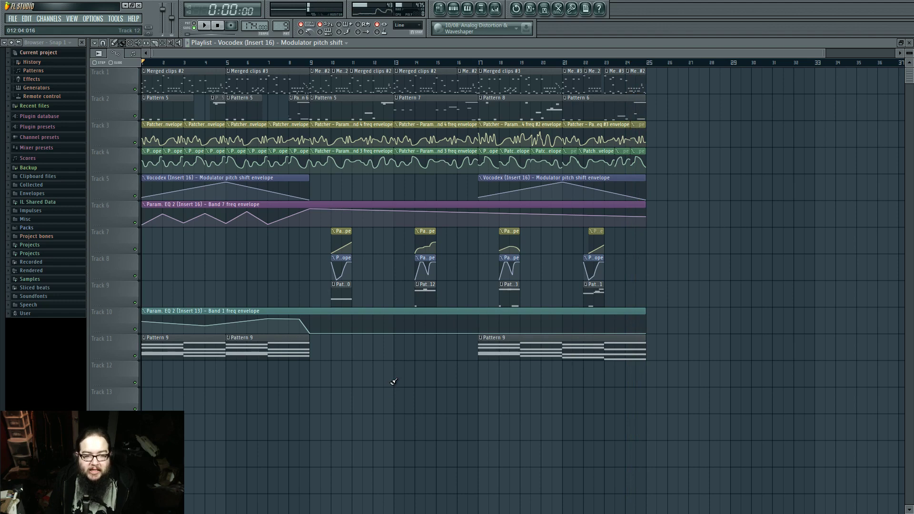
Open the Superior Drummer 2 plugin from the Pattern 9 channels and move its window aside.
{"action": "left_click", "coordinate": [453, 8]}
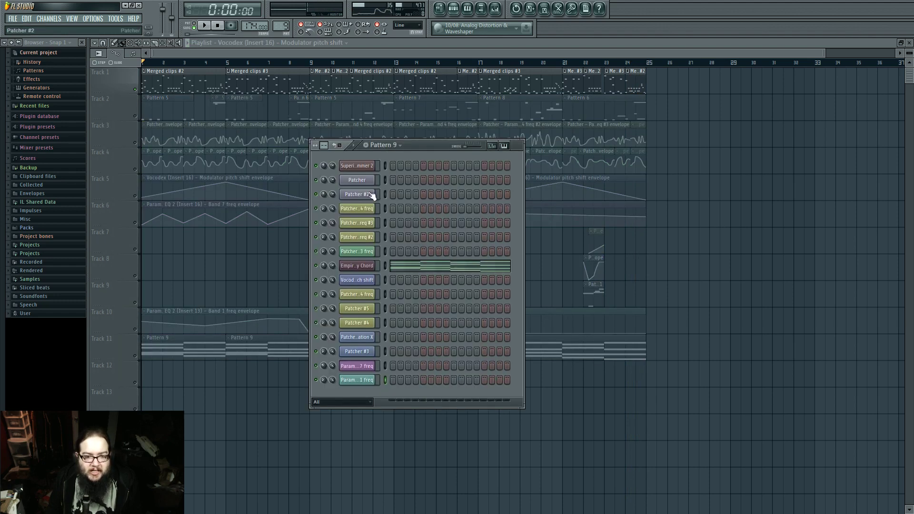
{"action": "left_click", "coordinate": [357, 165]}
{"action": "left_click", "coordinate": [645, 92]}
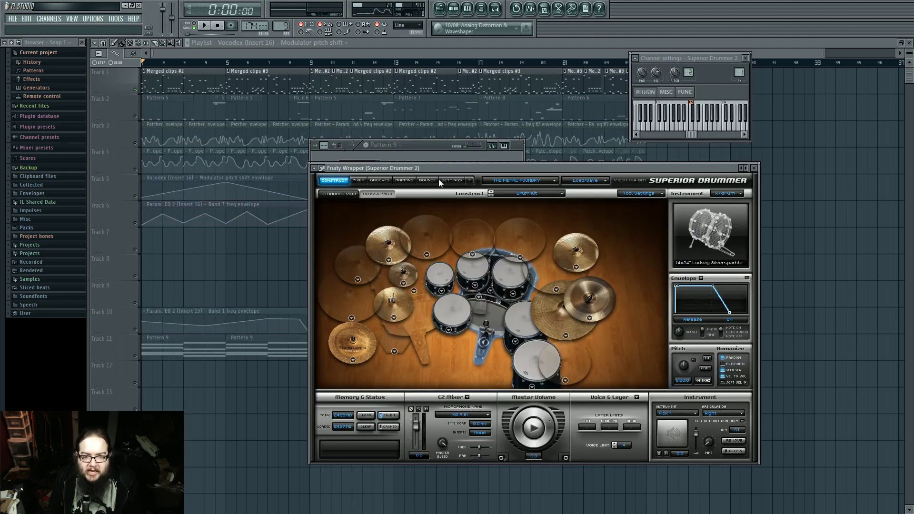
{"action": "left_click_drag", "start_coordinate": [439, 167], "coordinate": [422, 179]}
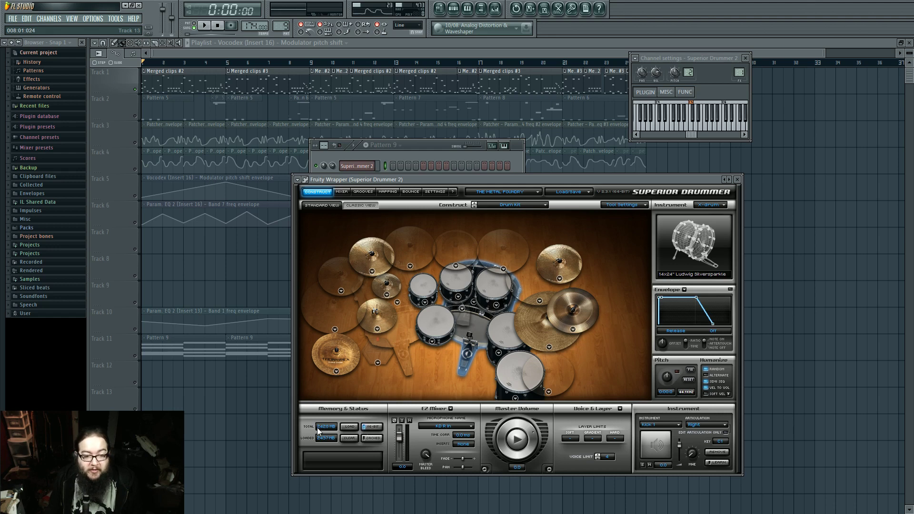
View Superior Drummer's mixer and kit views, then close all windows and set the position near bar 9.
{"action": "left_click", "coordinate": [345, 192]}
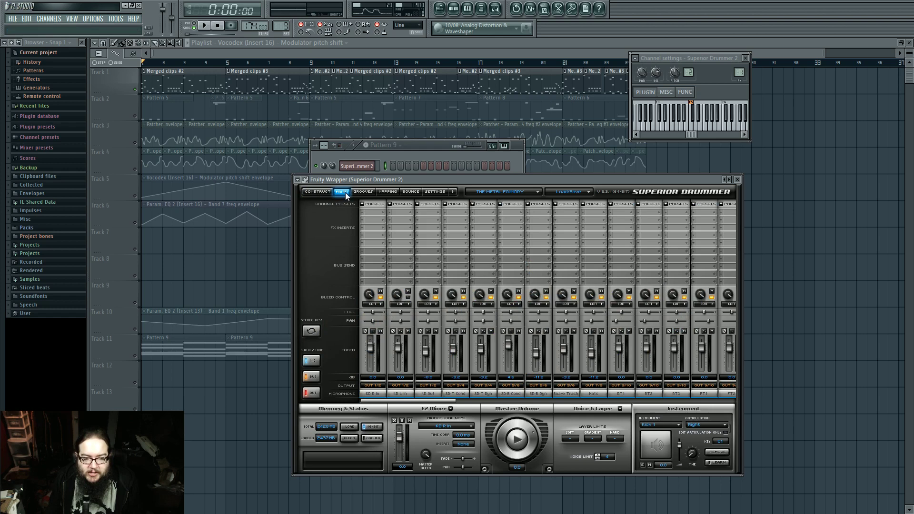
{"action": "left_click", "coordinate": [345, 192]}
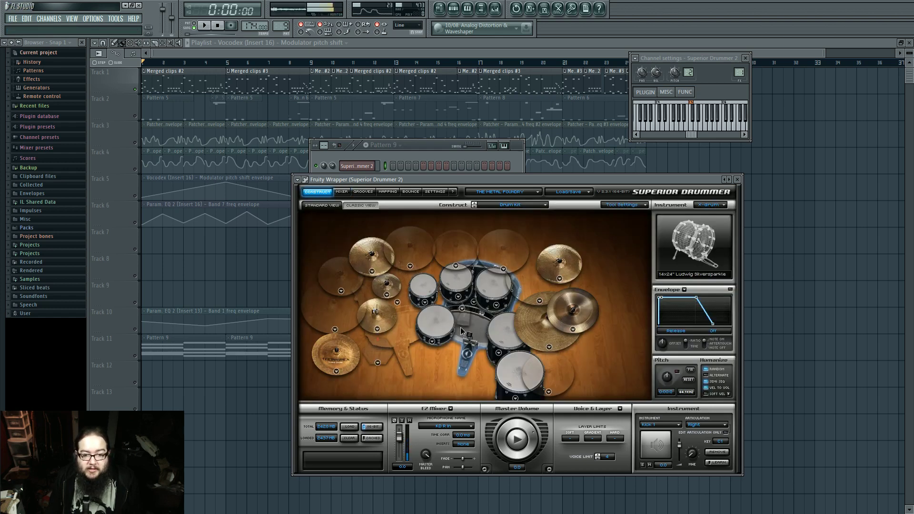
{"action": "key", "text": "F12"}
{"action": "left_click", "coordinate": [300, 64]}
Set the song position to bar 9, select the Track 10 envelope, and reopen Superior Drummer 2.
{"action": "left_click", "coordinate": [309, 63]}
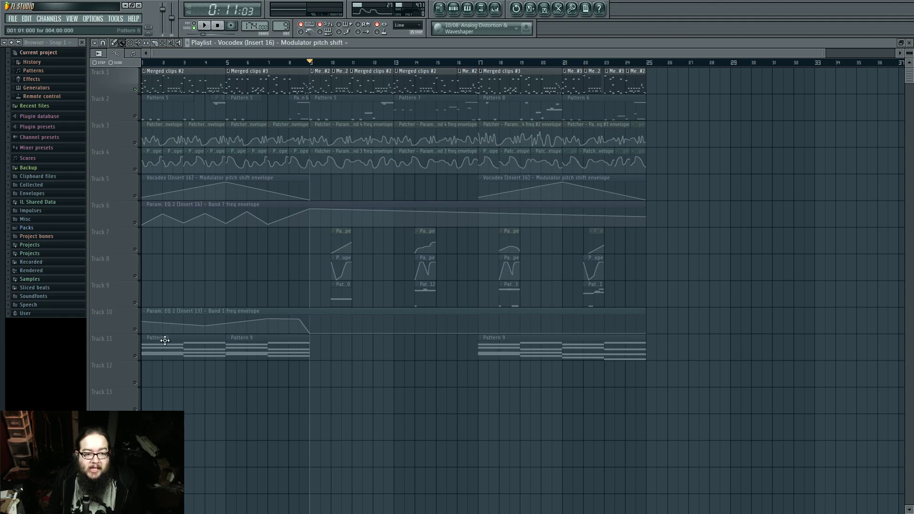
{"action": "left_click", "coordinate": [138, 326]}
{"action": "left_click", "coordinate": [454, 8]}
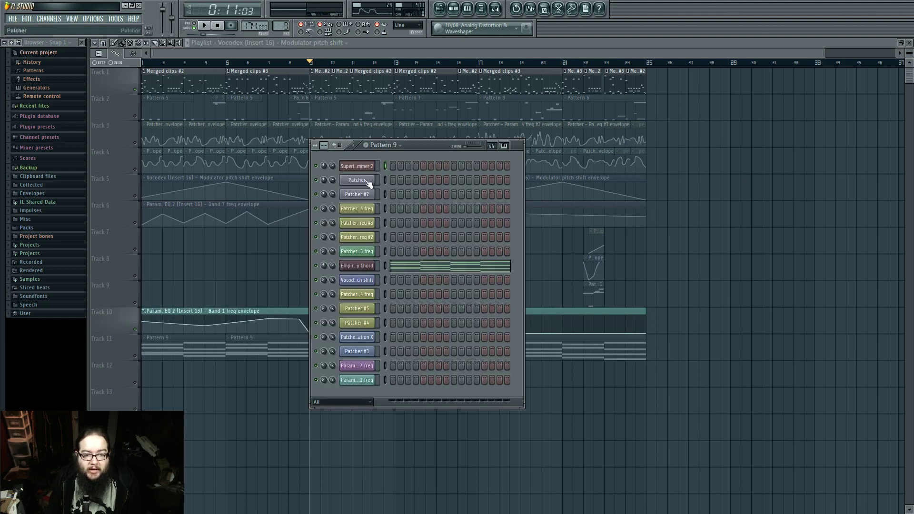
{"action": "left_click", "coordinate": [357, 167]}
Audition the kick drum, pedal and snare, then play the song from bar 9.
{"action": "left_click", "coordinate": [470, 337]}
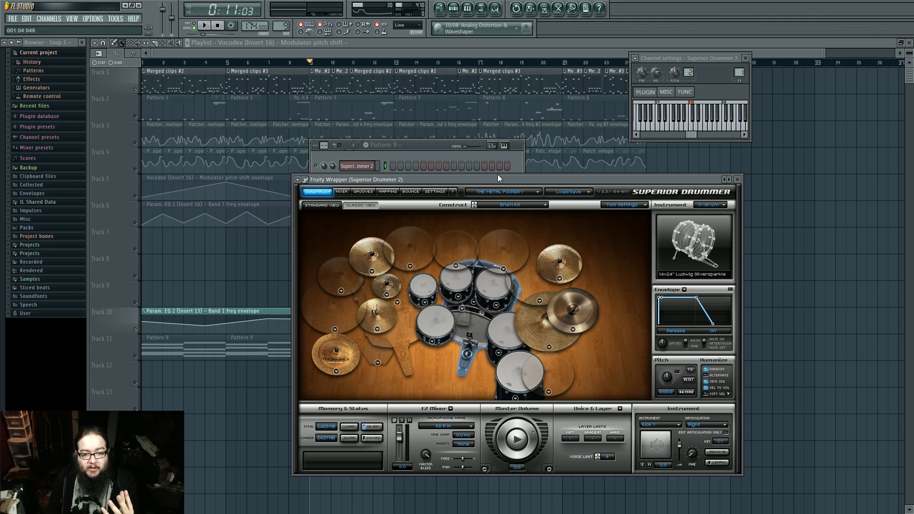
{"action": "left_click", "coordinate": [479, 341]}
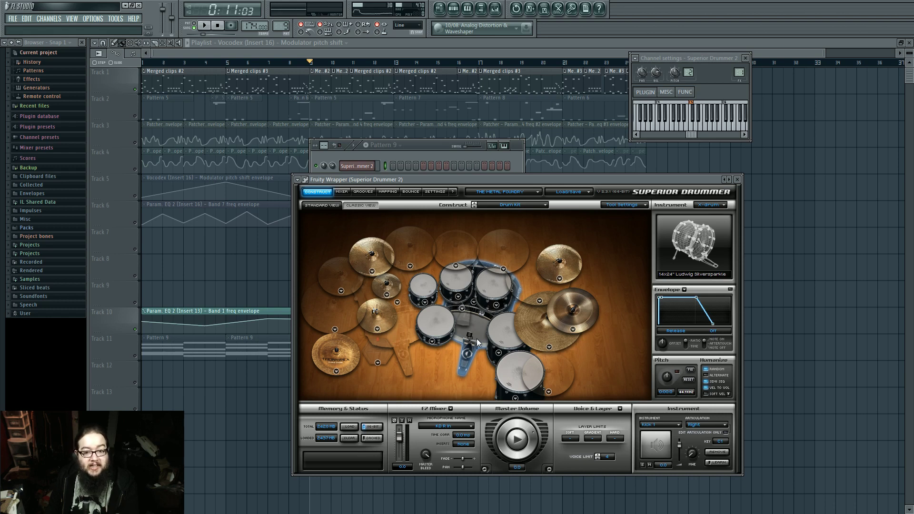
{"action": "left_click", "coordinate": [474, 324]}
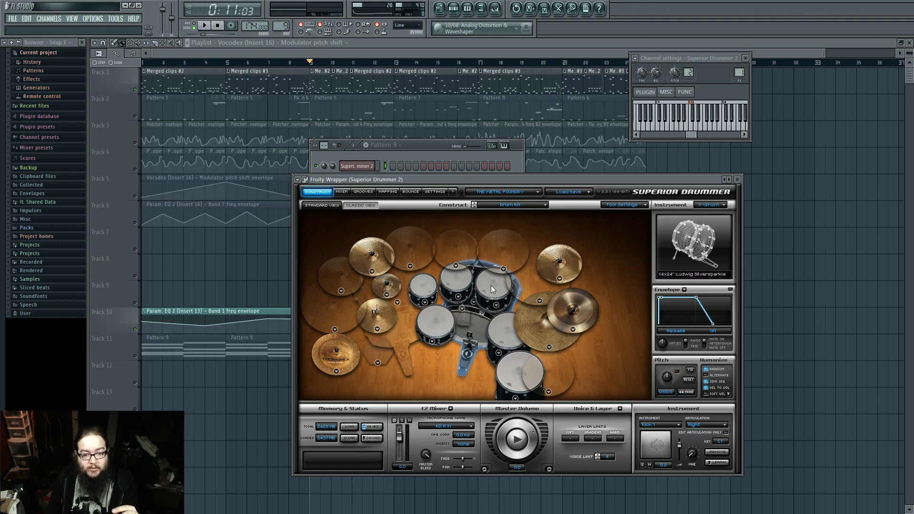
{"action": "left_click", "coordinate": [471, 339]}
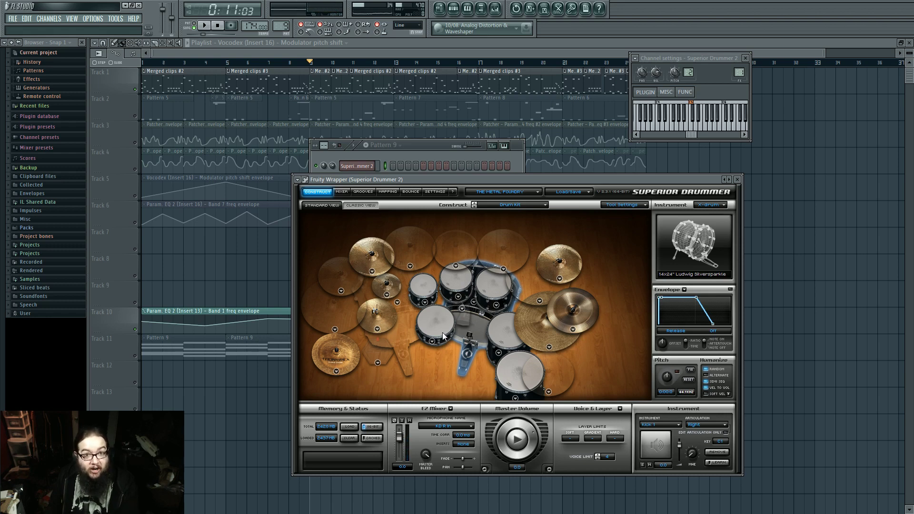
{"action": "left_click", "coordinate": [453, 330]}
{"action": "left_click", "coordinate": [469, 329]}
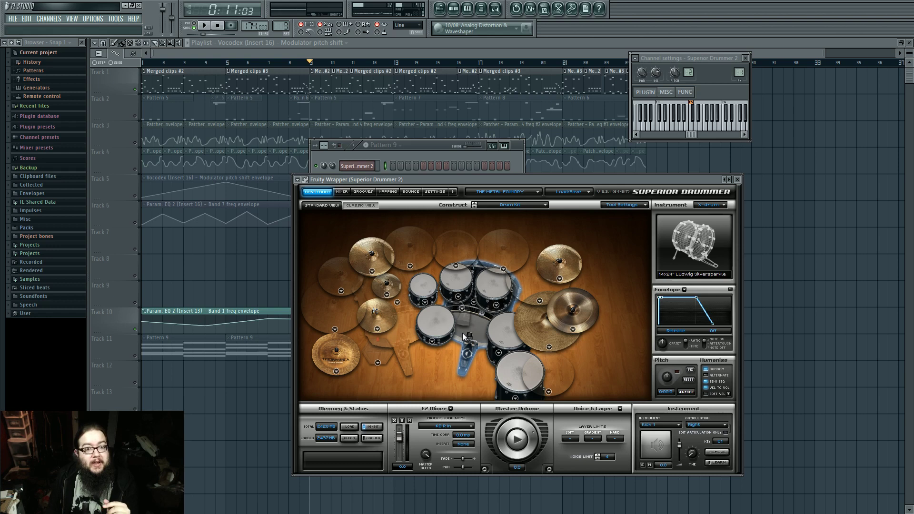
{"action": "left_click", "coordinate": [206, 26]}
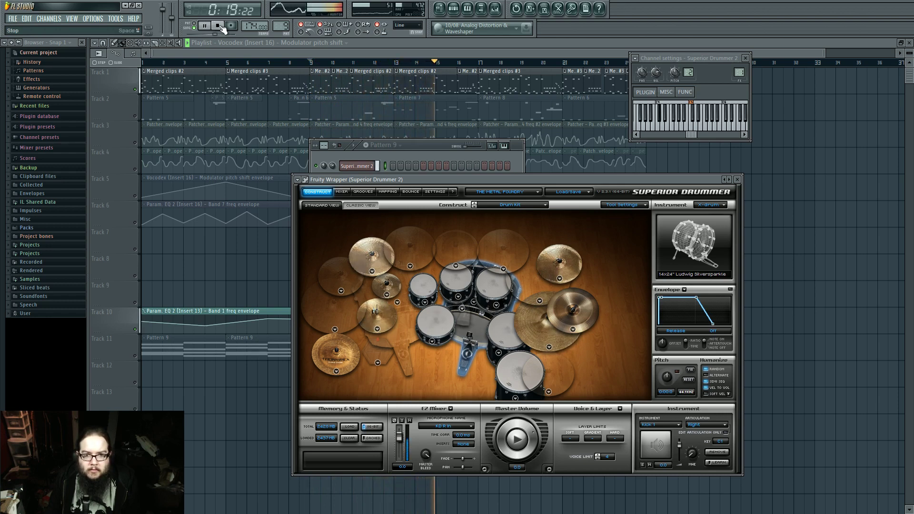
Stop playback, look at Superior Drummer 2 and the mixer, then close all floating windows.
{"action": "left_click", "coordinate": [297, 50]}
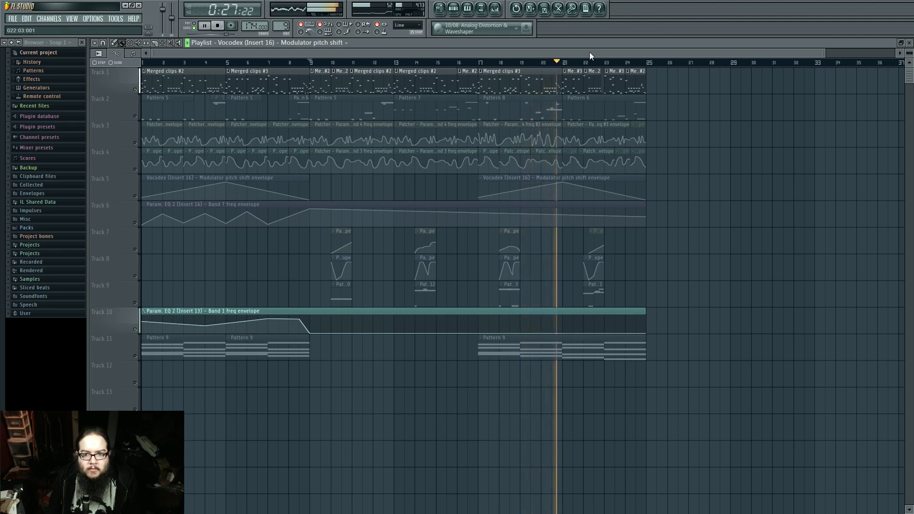
{"action": "left_click", "coordinate": [219, 27]}
{"action": "left_click", "coordinate": [453, 8]}
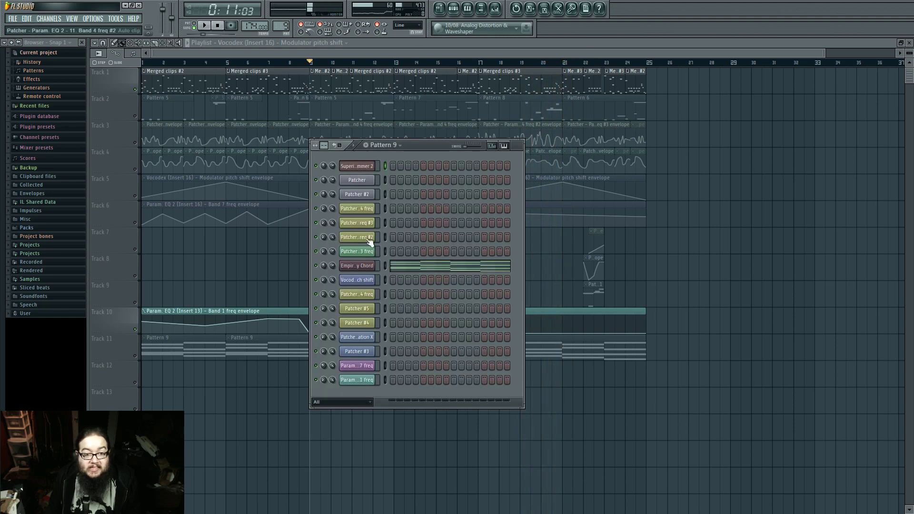
{"action": "left_click", "coordinate": [359, 166]}
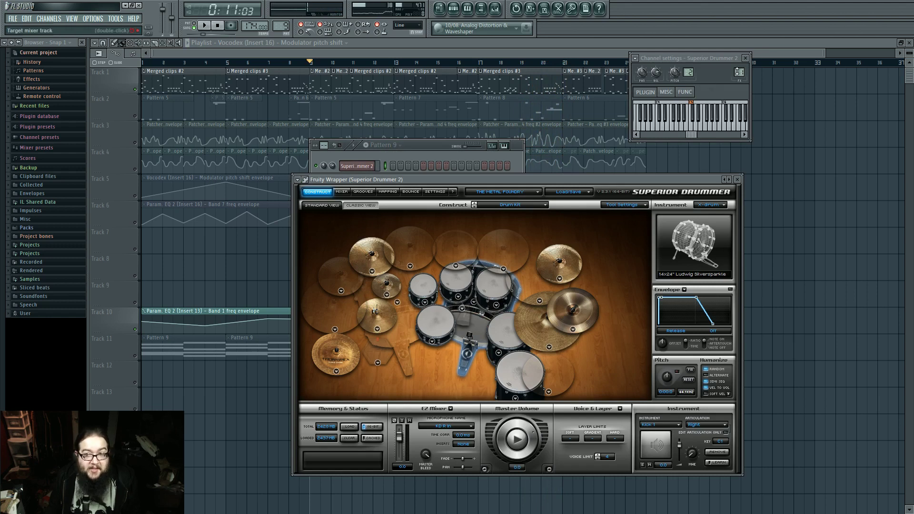
{"action": "key", "text": "F9"}
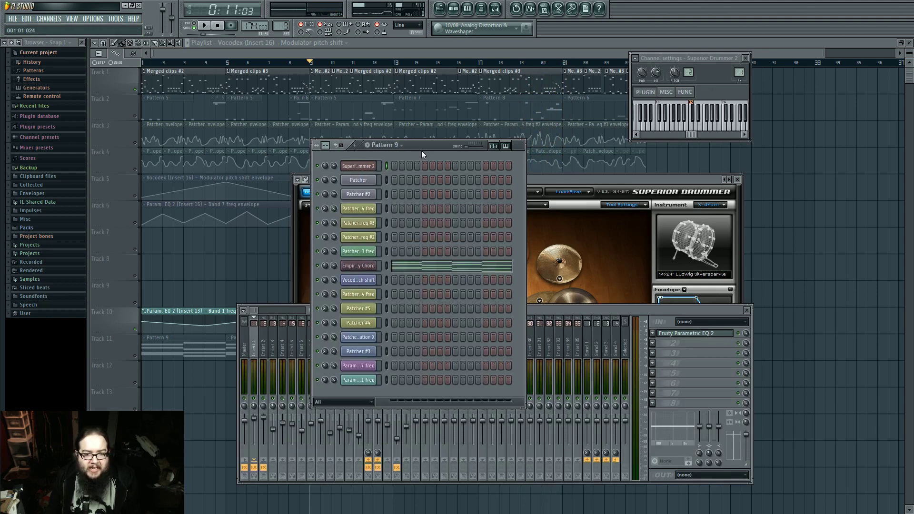
{"action": "key", "text": "F12"}
Select and play the Track 3 and 4 clips from around bar 12, then stop with the Channel Rack open.
{"action": "left_click_drag", "start_coordinate": [138, 141], "coordinate": [135, 175]}
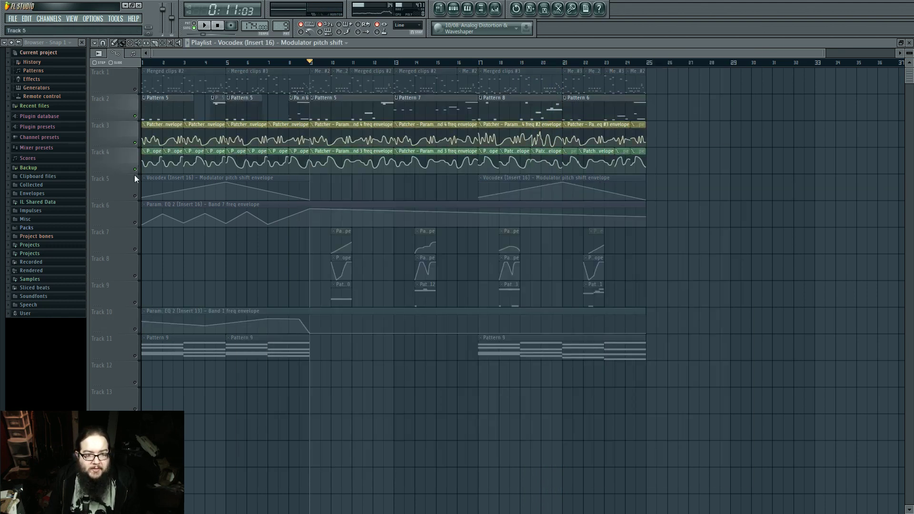
{"action": "key", "text": "space"}
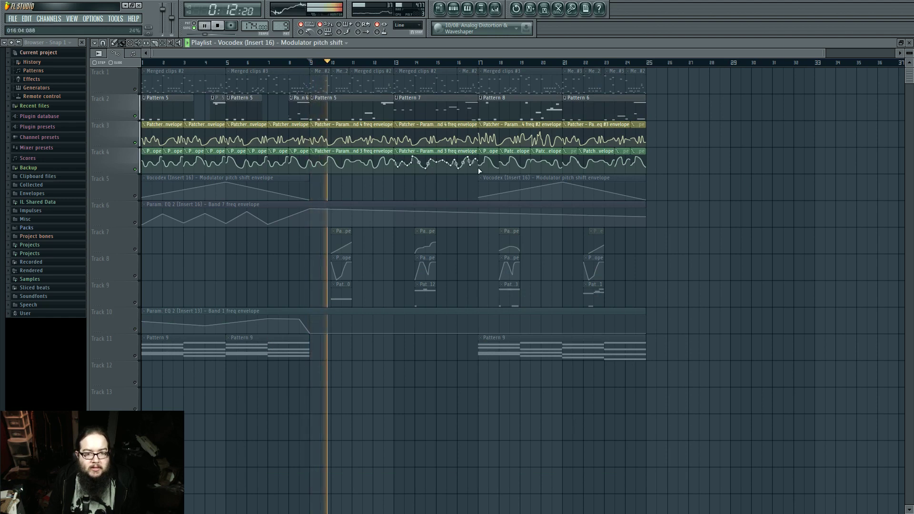
{"action": "left_click", "coordinate": [384, 63]}
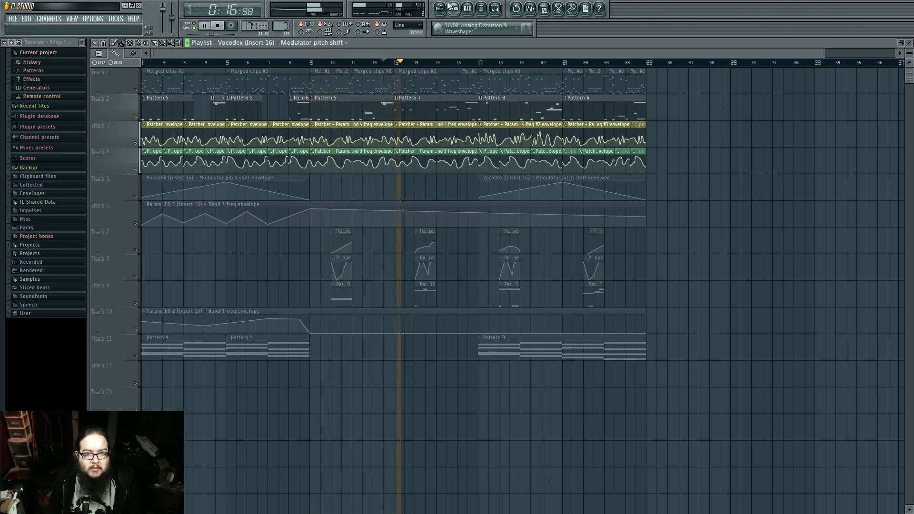
{"action": "key", "text": "F6"}
{"action": "key", "text": "space"}
Open the Patcher instrument and its Sytrus editor, showing operator 1.
{"action": "left_click", "coordinate": [362, 180]}
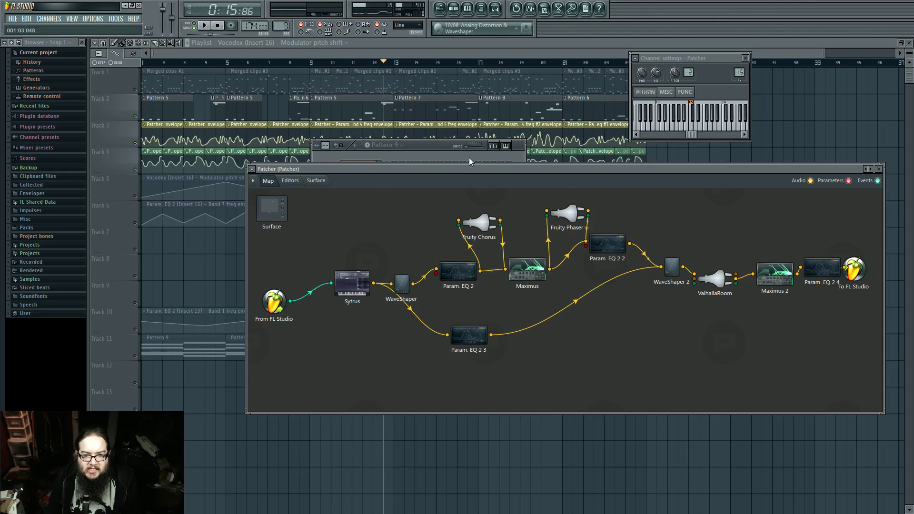
{"action": "left_click_drag", "start_coordinate": [458, 182], "coordinate": [422, 213]}
{"action": "double_click", "coordinate": [312, 327]}
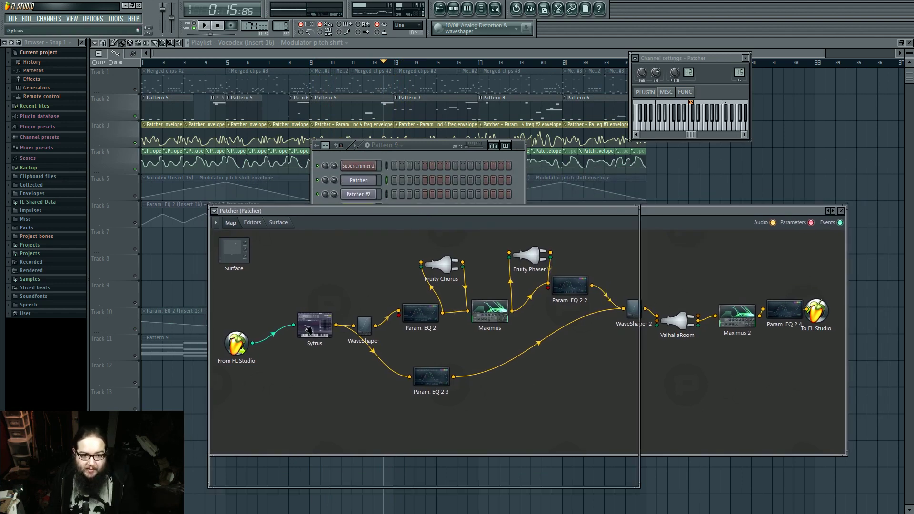
{"action": "left_click", "coordinate": [403, 294]}
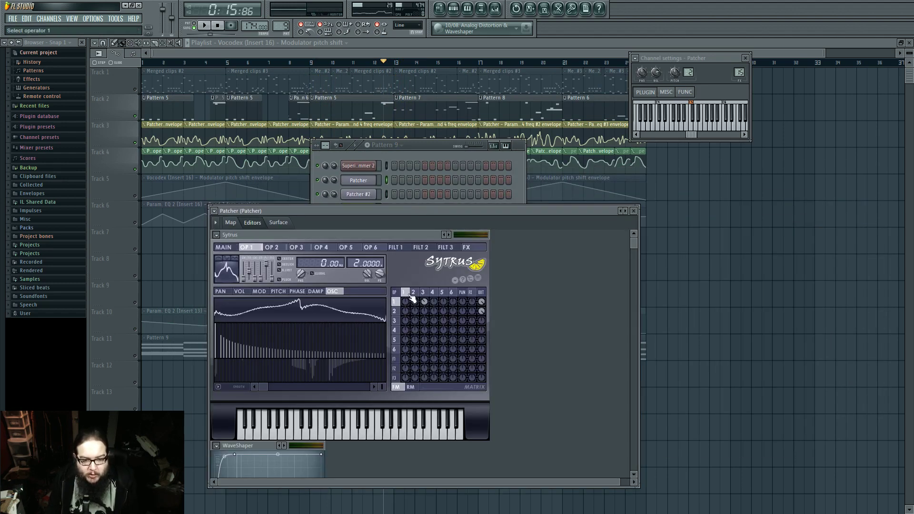
Give operator 4 a square wave with decaying, randomized harmonics and redrawn phase bars.
{"action": "left_click", "coordinate": [322, 247]}
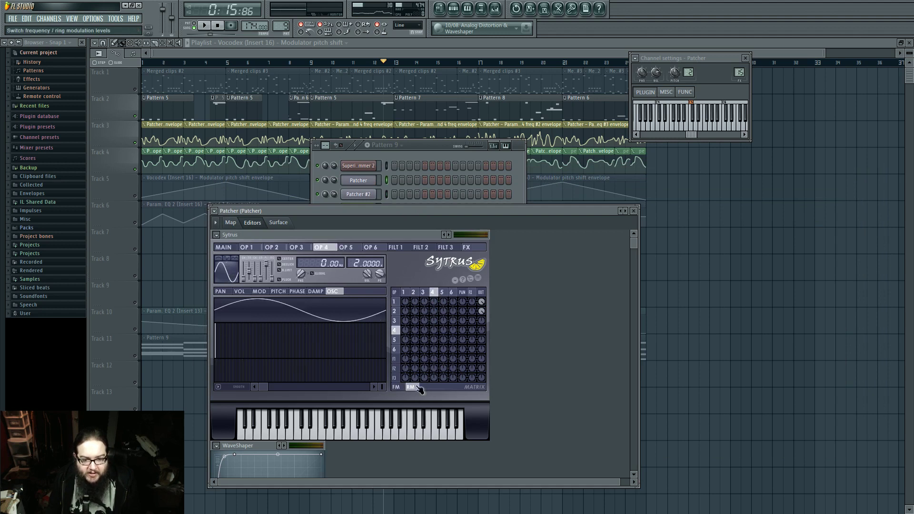
{"action": "left_click", "coordinate": [219, 267]}
{"action": "left_click", "coordinate": [239, 275]}
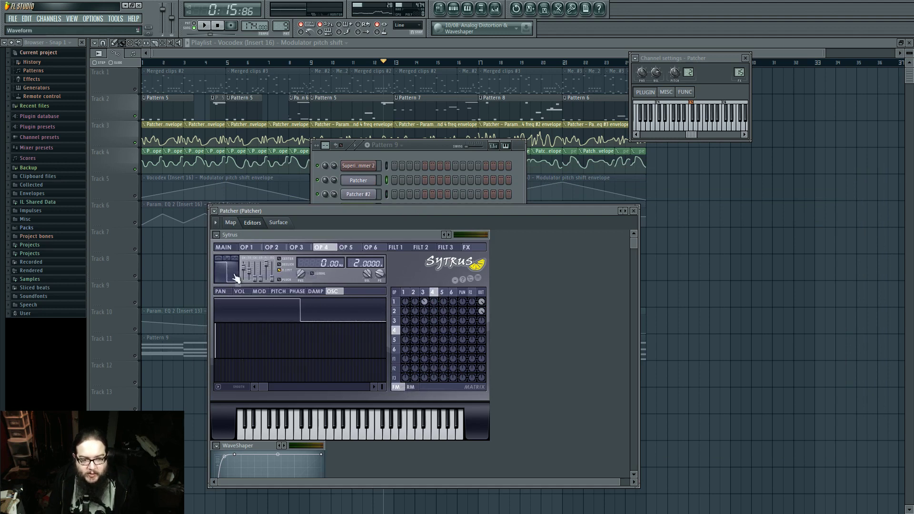
{"action": "left_click", "coordinate": [233, 272]}
{"action": "left_click", "coordinate": [267, 315]}
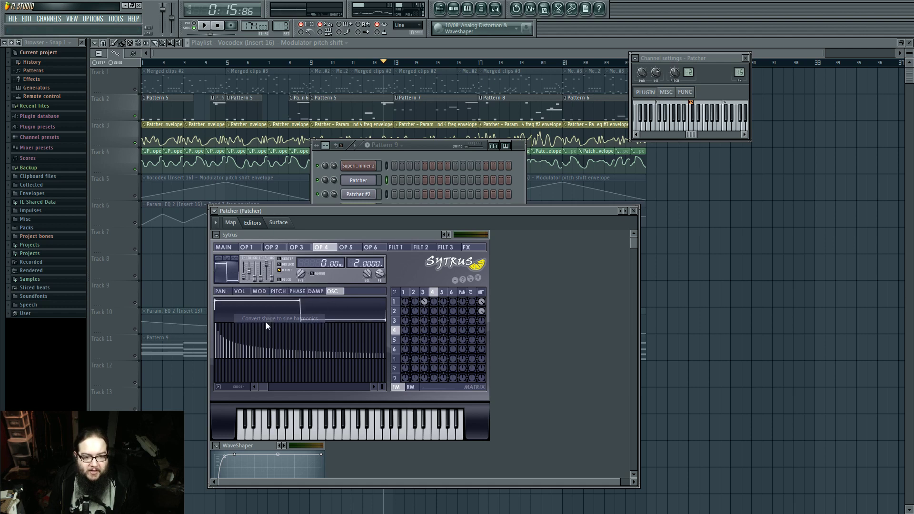
{"action": "left_click", "coordinate": [219, 388]}
{"action": "left_click", "coordinate": [262, 480]}
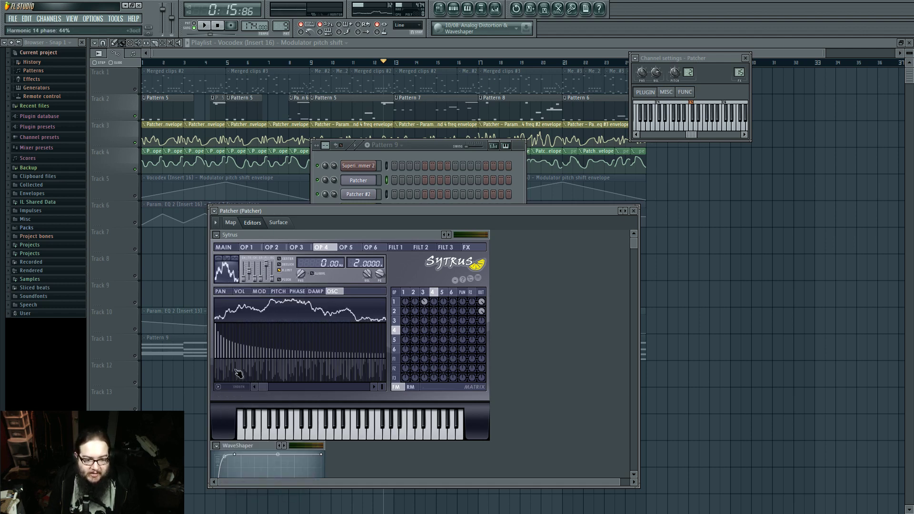
{"action": "left_click_drag", "start_coordinate": [238, 373], "coordinate": [333, 369]}
Inspect operator 1's harmonic phases, filter 3 and operator 2, playing a test note.
{"action": "left_click", "coordinate": [246, 247]}
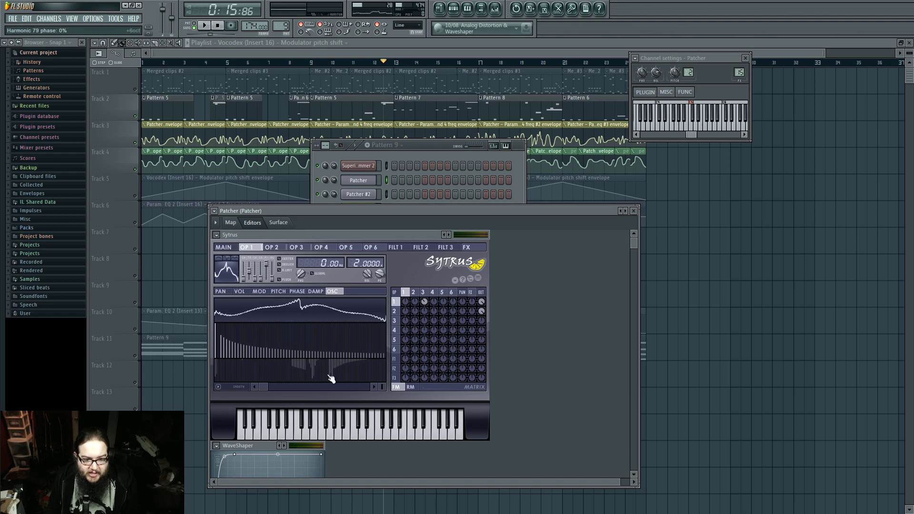
{"action": "mouse_move", "coordinate": [273, 388]}
{"action": "left_mouse_down"}
{"action": "mouse_move", "coordinate": [362, 385]}
{"action": "mouse_move", "coordinate": [261, 388]}
{"action": "left_mouse_up"}
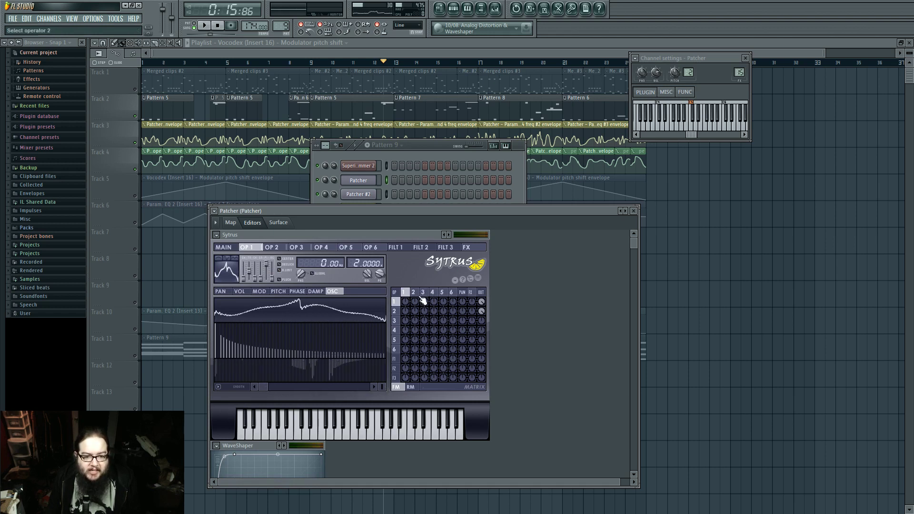
{"action": "left_click", "coordinate": [393, 379]}
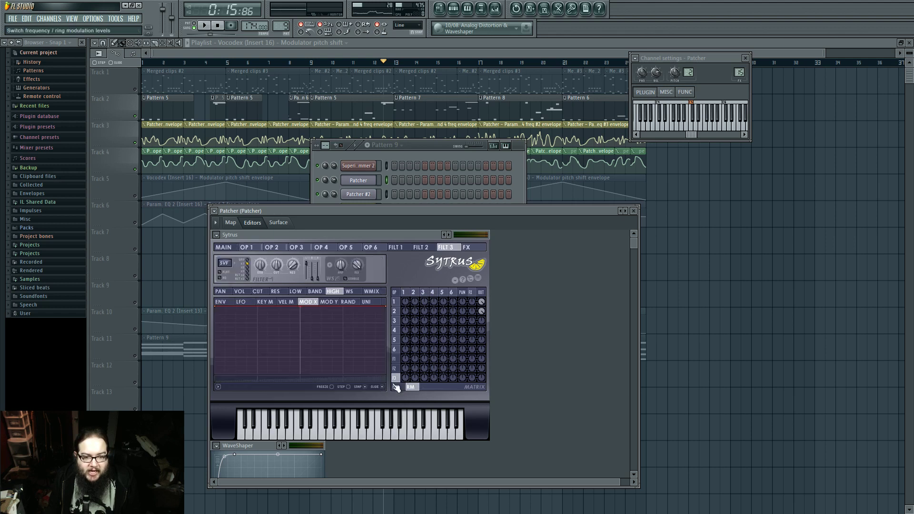
{"action": "left_click", "coordinate": [394, 301]}
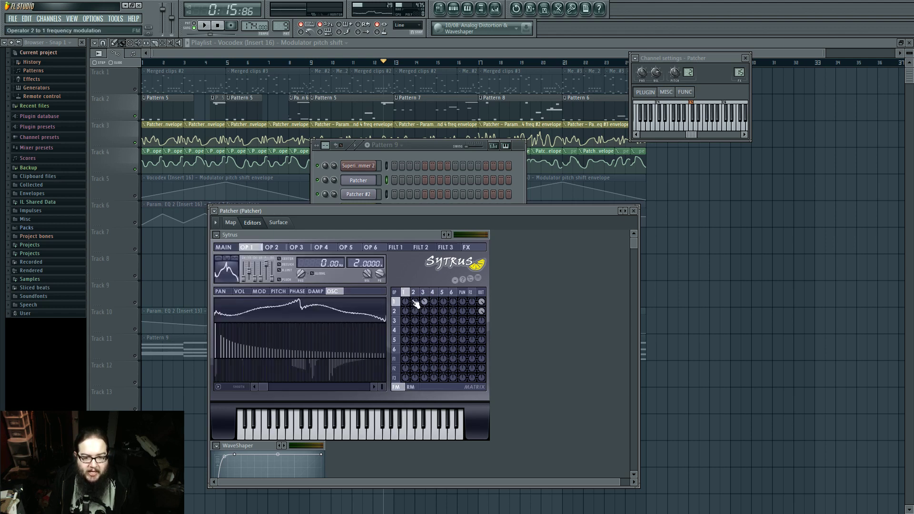
{"action": "left_click", "coordinate": [414, 292]}
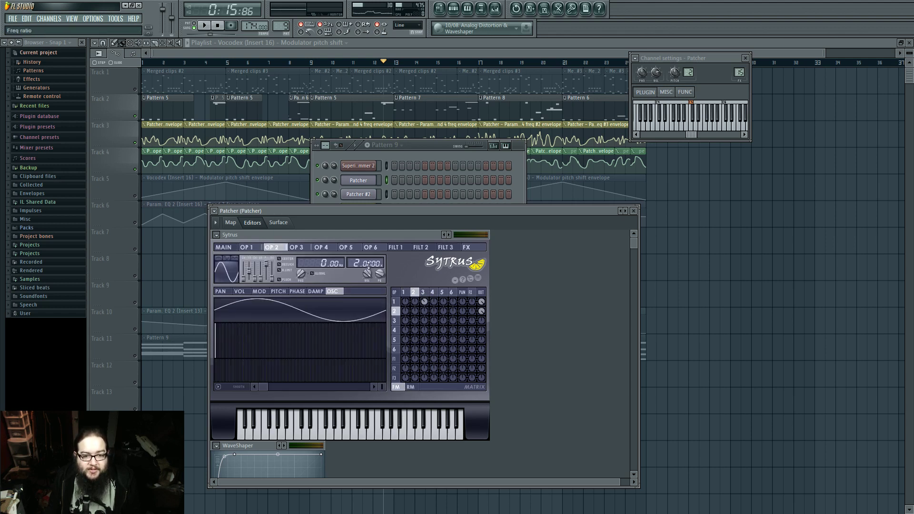
{"action": "left_click", "coordinate": [318, 429]}
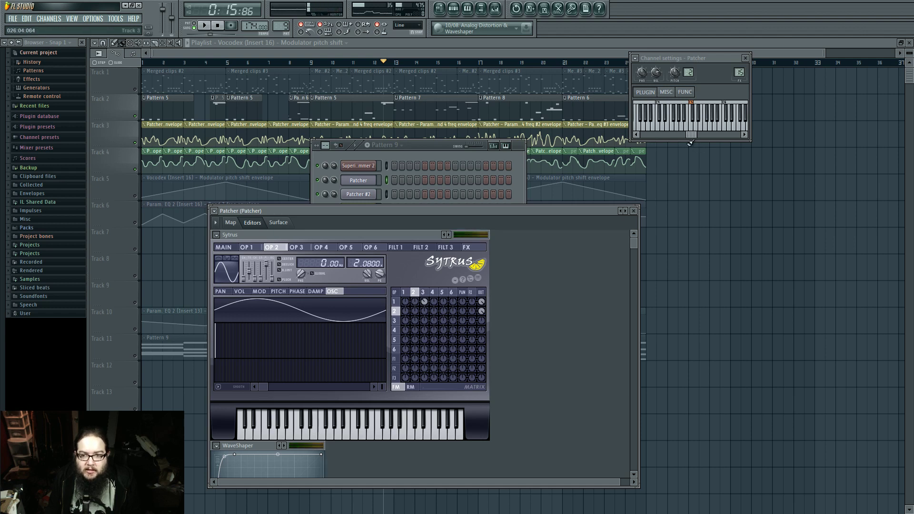
{"action": "scroll", "coordinate": [667, 125], "scroll_direction": "left", "scroll_amount": 2}
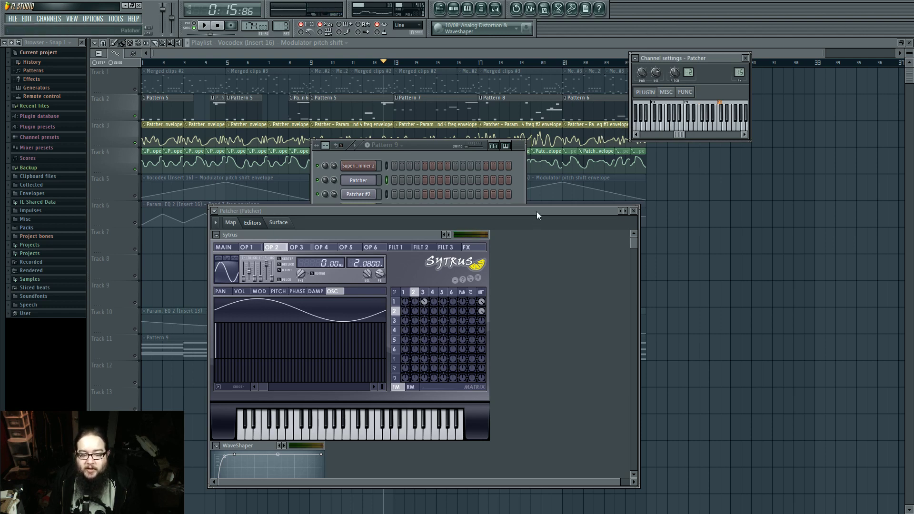
Review Sytrus operators 1, 2 and 3, then return to the Patcher routing map.
{"action": "left_click", "coordinate": [406, 293]}
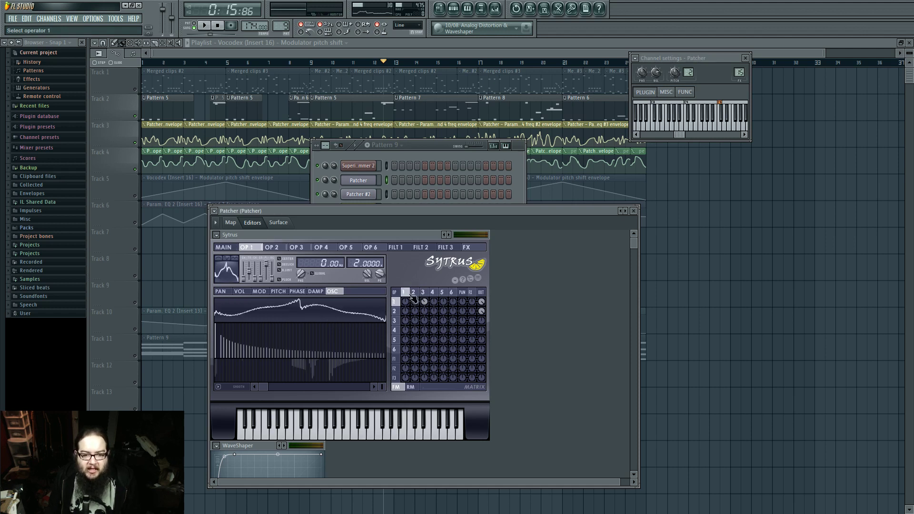
{"action": "left_click", "coordinate": [413, 293]}
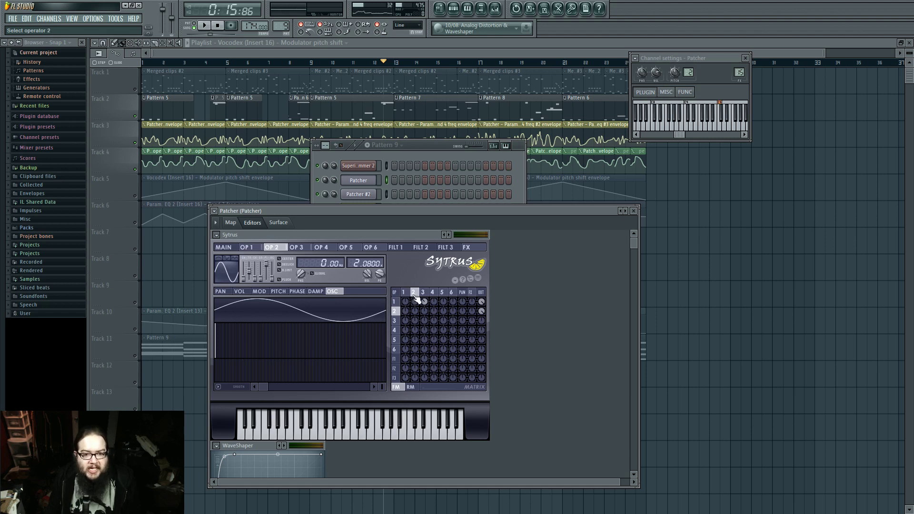
{"action": "left_click", "coordinate": [423, 293]}
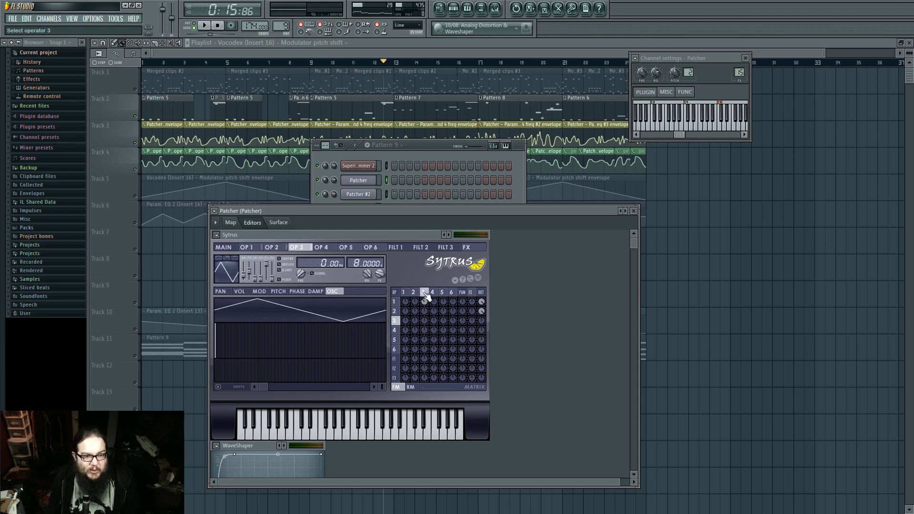
{"action": "left_click", "coordinate": [231, 223]}
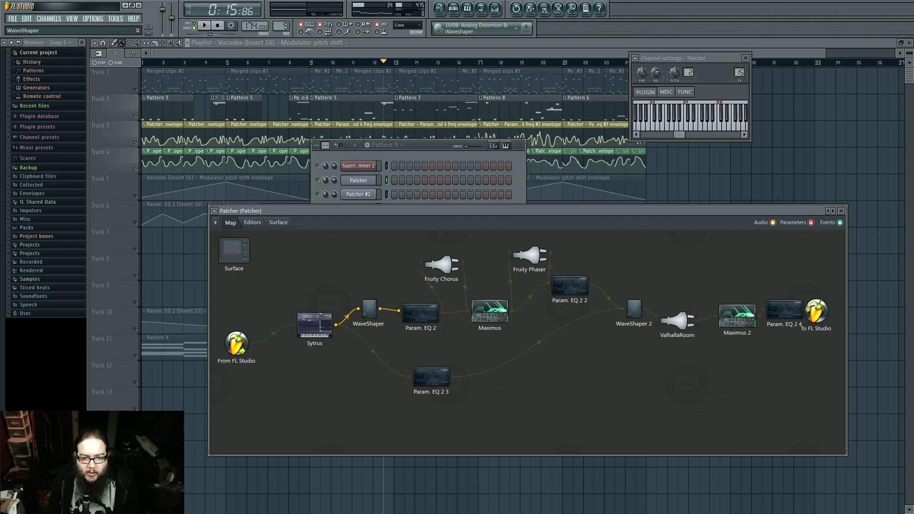
Narrow Param. EQ 2's 40Hz band 4 to 24% bandwidth, auditioning it briefly.
{"action": "left_click", "coordinate": [425, 319]}
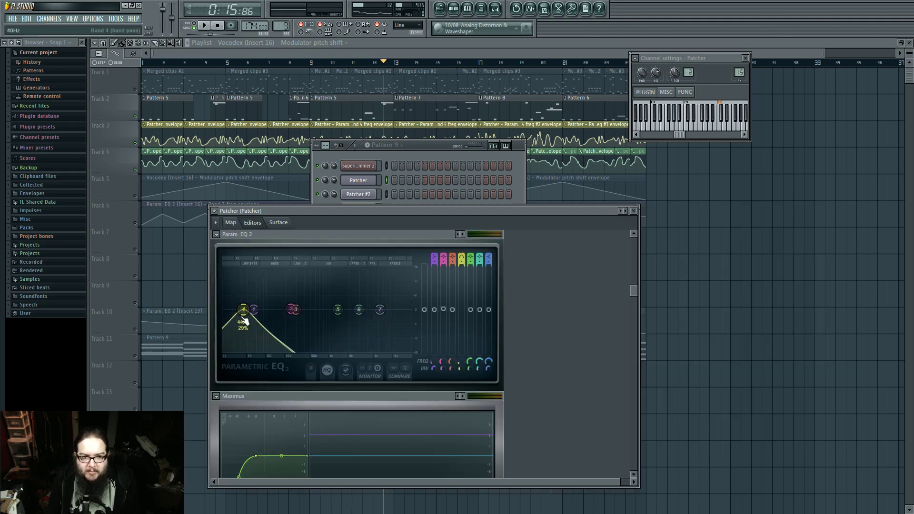
{"action": "key", "text": "space"}
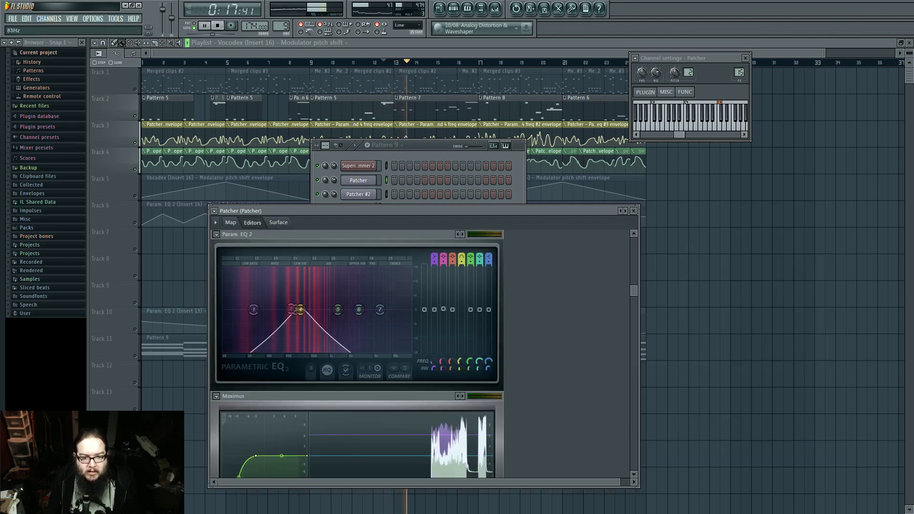
{"action": "key", "text": "space"}
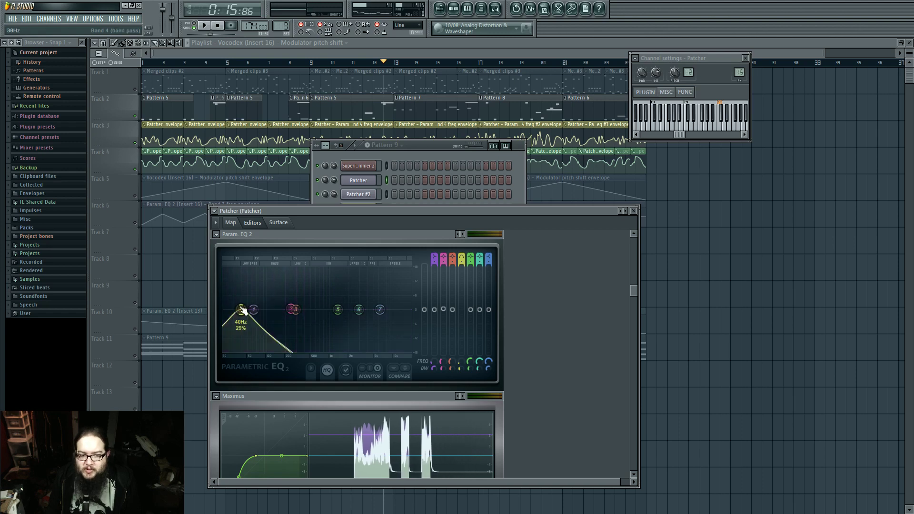
{"action": "scroll", "coordinate": [242, 310], "scroll_direction": "down", "scroll_amount": 2}
{"action": "left_click", "coordinate": [230, 222]}
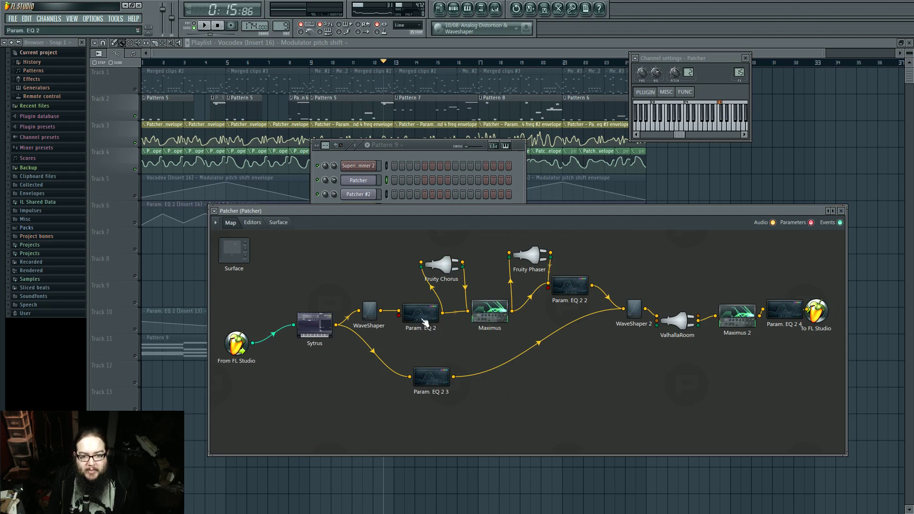
Nudge the Param. EQ 2 node and check the Param. EQ 2 3 editor while playing the song.
{"action": "left_click_drag", "start_coordinate": [426, 323], "coordinate": [419, 320]}
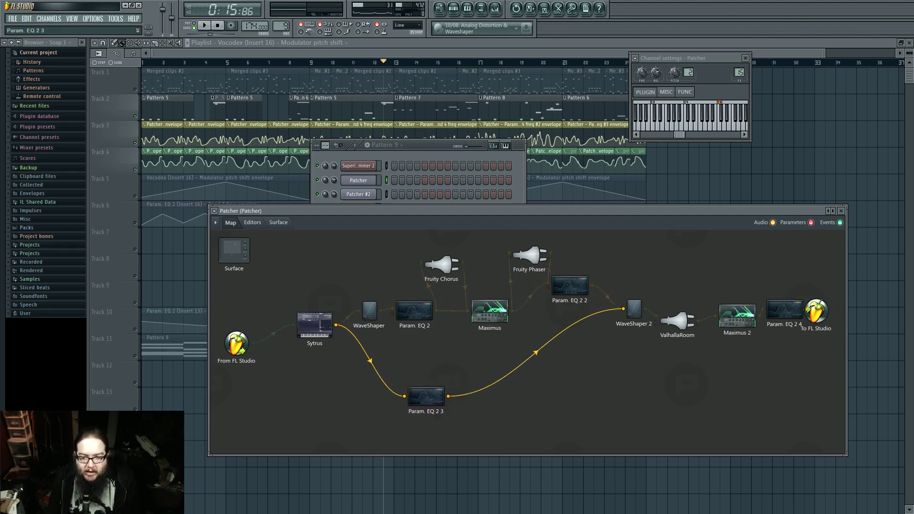
{"action": "double_click", "coordinate": [437, 378]}
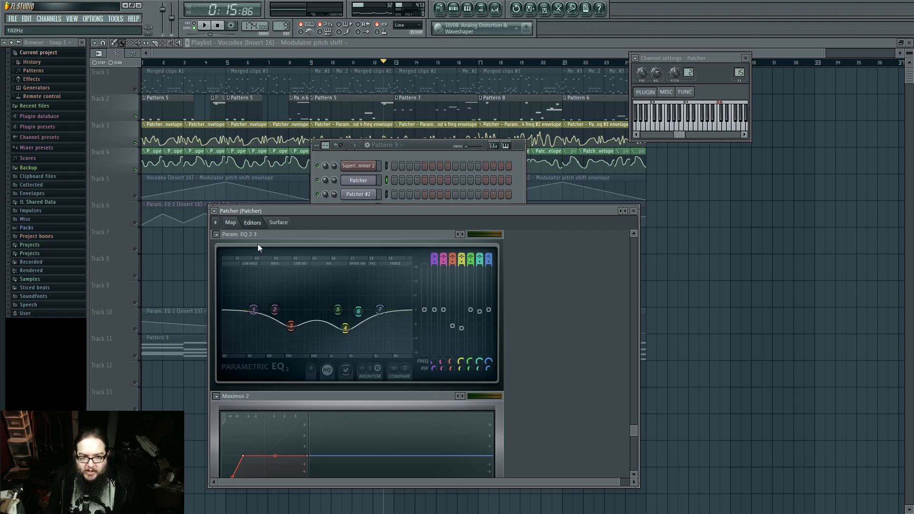
{"action": "left_click", "coordinate": [230, 223]}
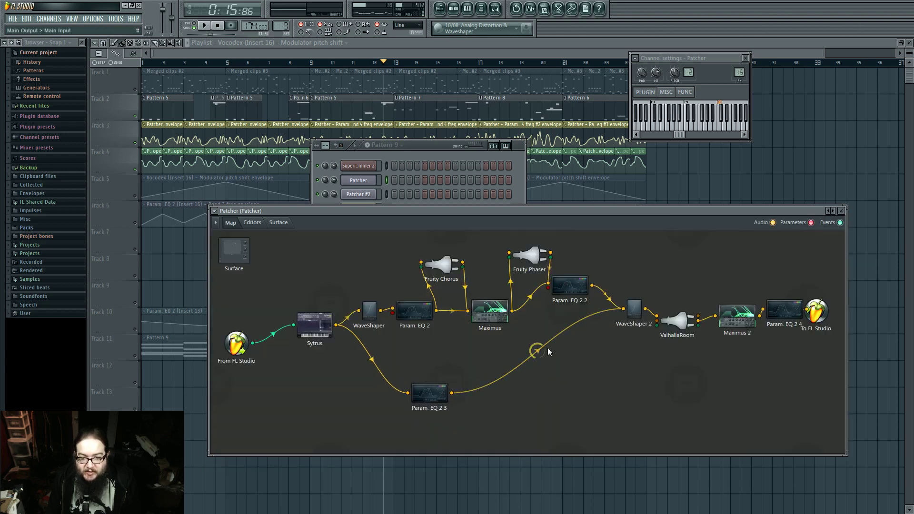
{"action": "key", "text": "space"}
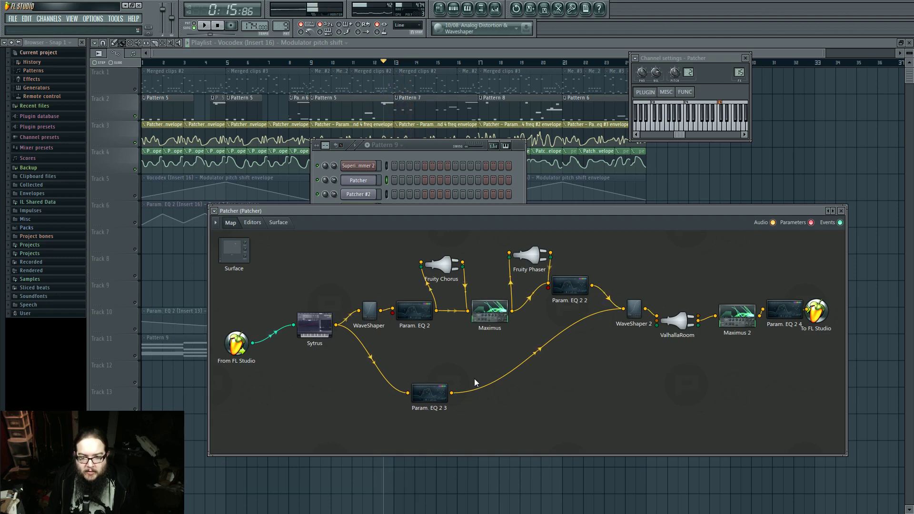
{"action": "key", "text": "space"}
{"action": "double_click", "coordinate": [429, 393]}
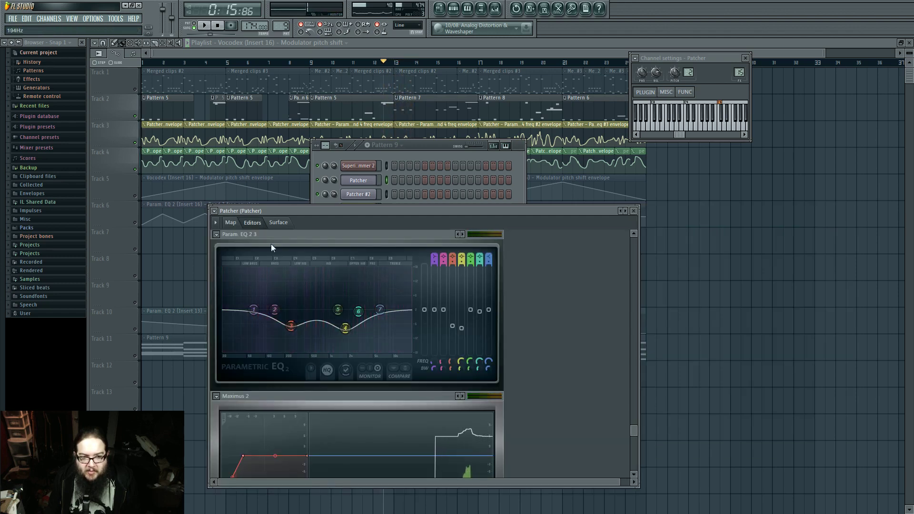
{"action": "left_click", "coordinate": [231, 223]}
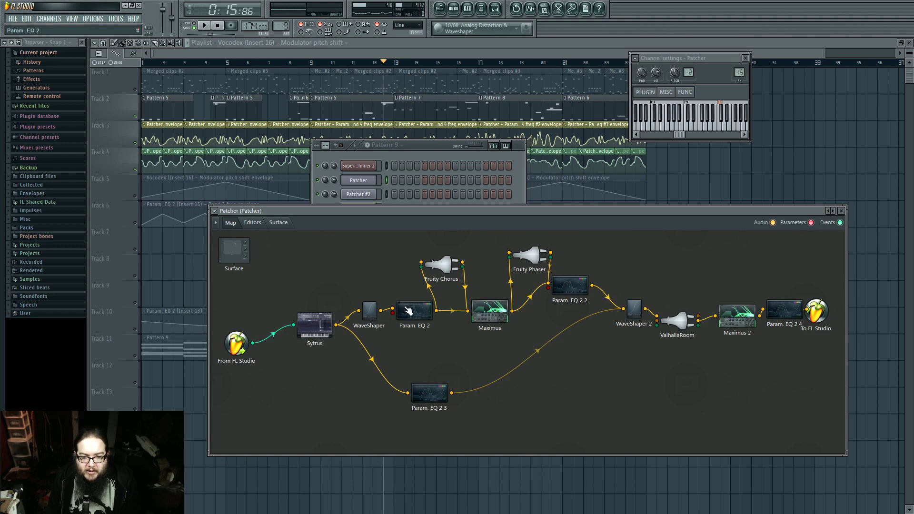
Nudge the Param. EQ 2, Fruity Chorus and Maximus nodes in the map.
{"action": "left_click_drag", "start_coordinate": [414, 310], "coordinate": [413, 307]}
{"action": "left_click_drag", "start_coordinate": [442, 265], "coordinate": [444, 263]}
{"action": "left_click_drag", "start_coordinate": [489, 312], "coordinate": [491, 309]}
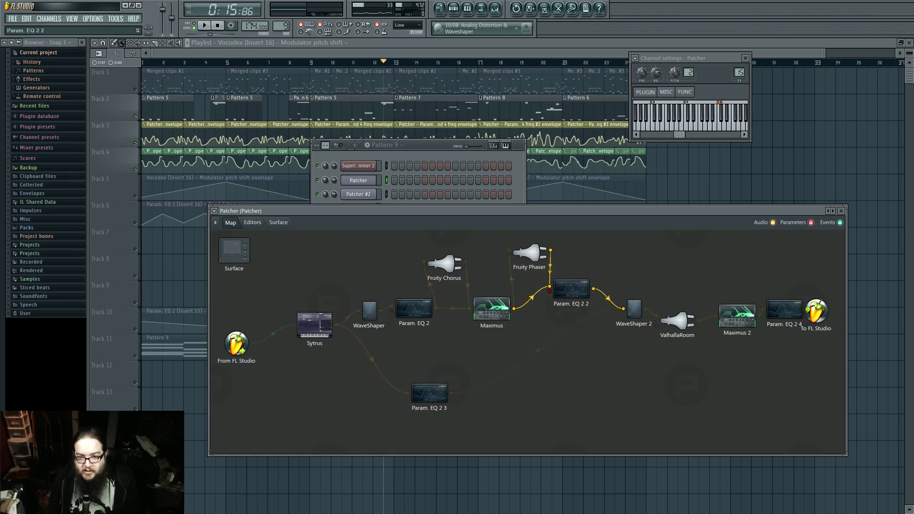
Drag Param. EQ 2 2's band 3 down to about 128Hz and play the track to hear it.
{"action": "double_click", "coordinate": [573, 296]}
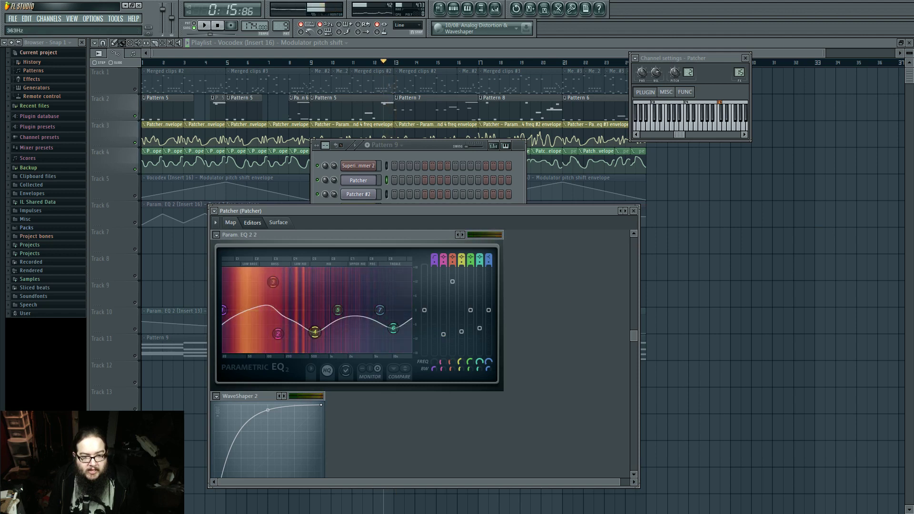
{"action": "left_click_drag", "start_coordinate": [294, 282], "coordinate": [273, 282]}
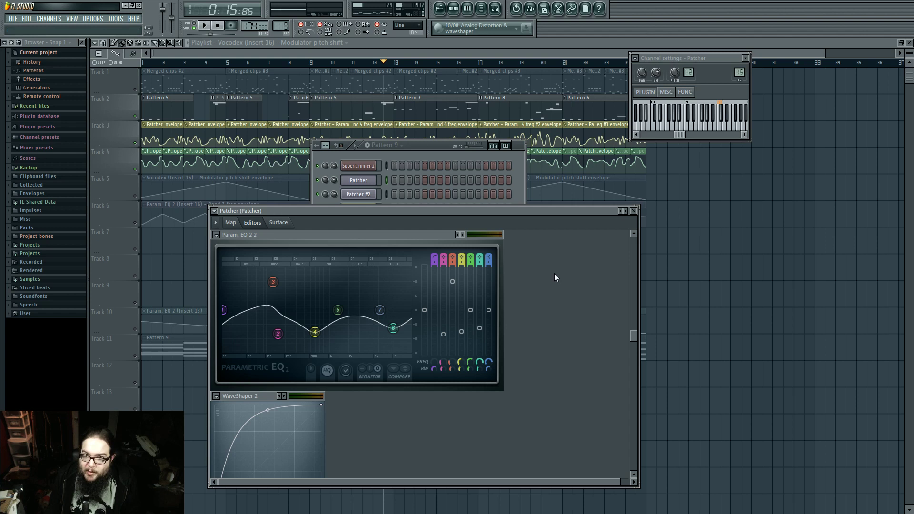
{"action": "key", "text": "space"}
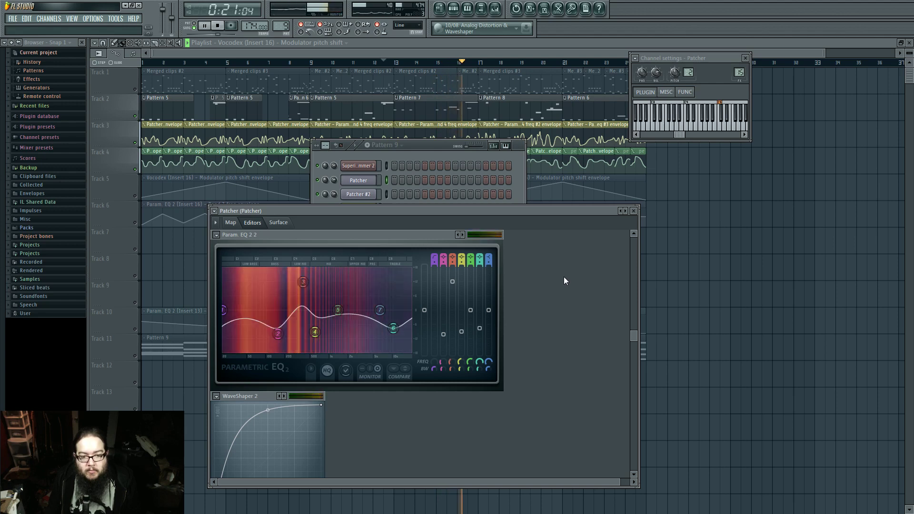
Play the patch from the node map, close plugin windows and jump playback to around bar 23.
{"action": "key", "text": "space"}
{"action": "left_click", "coordinate": [230, 223]}
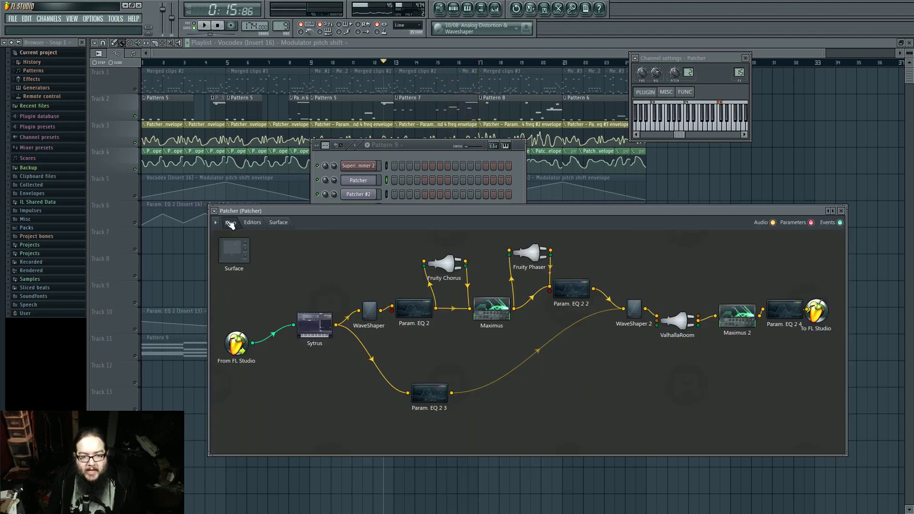
{"action": "key", "text": "space"}
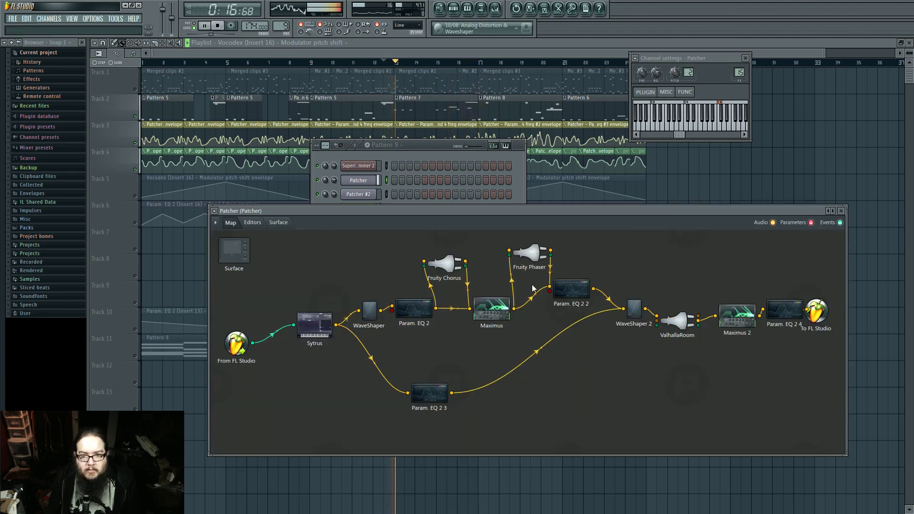
{"action": "key", "text": "F12"}
{"action": "left_click", "coordinate": [550, 62]}
{"action": "left_click", "coordinate": [633, 63]}
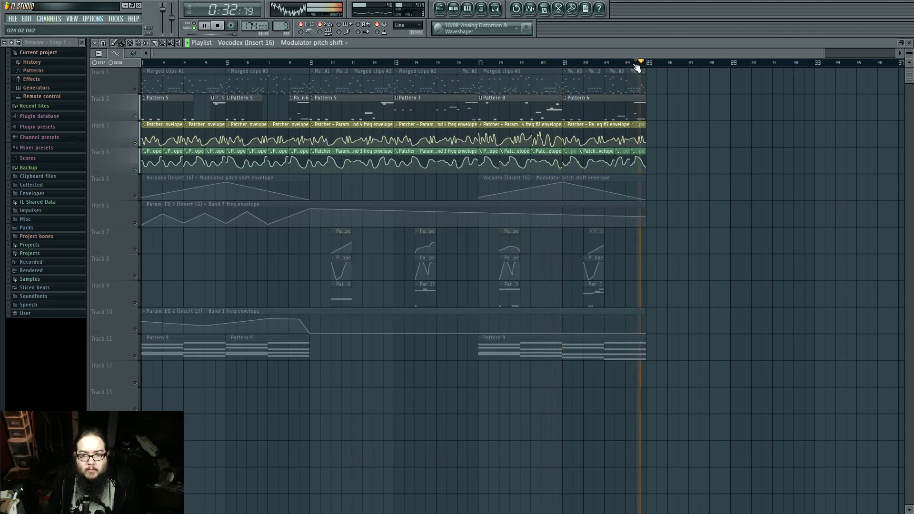
{"action": "left_click", "coordinate": [615, 63]}
Reopen the Patcher patch, nudge ValhallaRoom, and inspect the Maximus 2 and Param. EQ 2 4 editors.
{"action": "key", "text": "F9"}
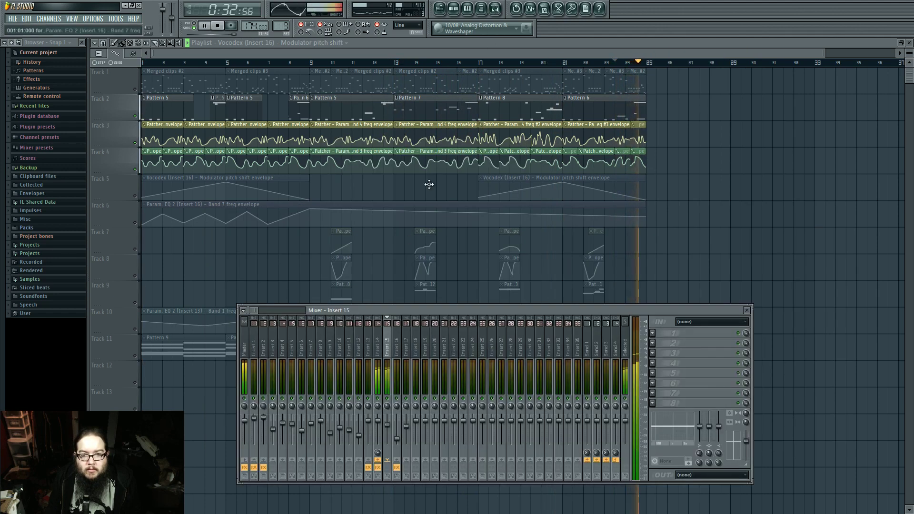
{"action": "left_click", "coordinate": [458, 9]}
{"action": "left_click", "coordinate": [358, 180]}
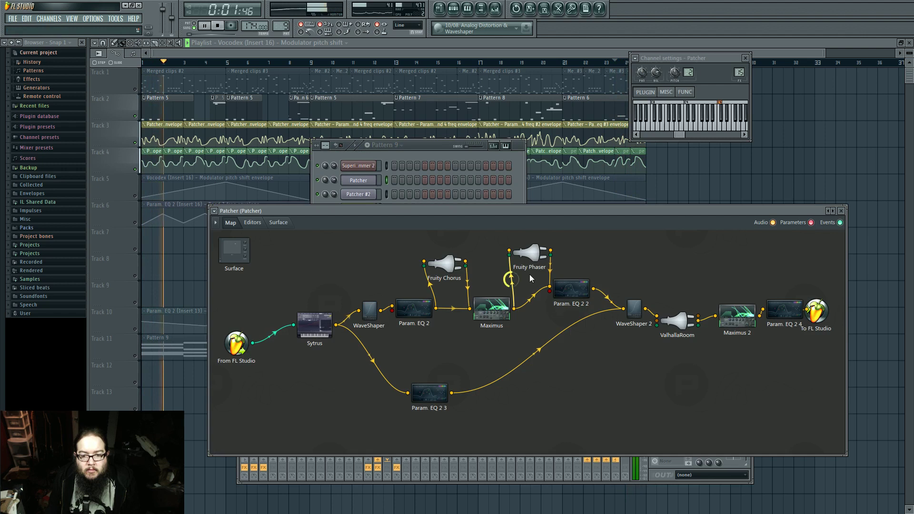
{"action": "key", "text": "space"}
{"action": "mouse_move", "coordinate": [676, 321]}
{"action": "left_mouse_down"}
{"action": "mouse_move", "coordinate": [637, 317]}
{"action": "mouse_move", "coordinate": [686, 322]}
{"action": "left_mouse_up"}
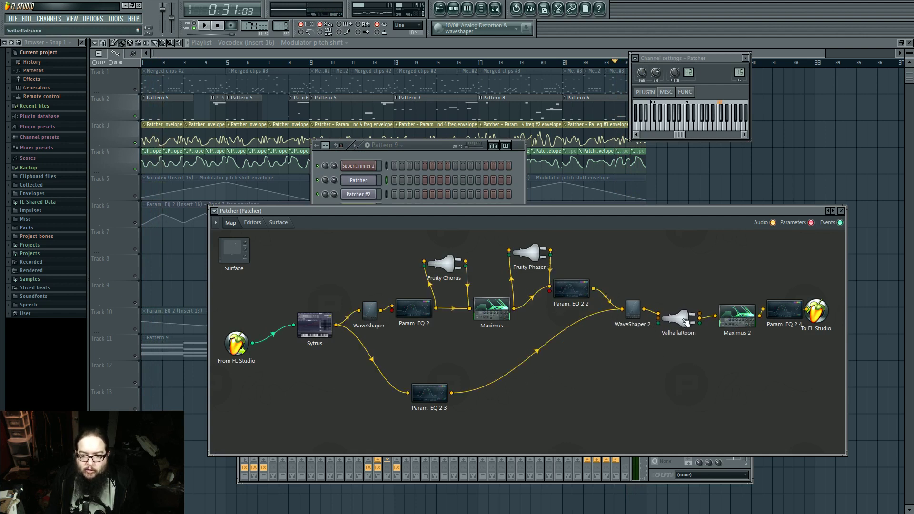
{"action": "double_click", "coordinate": [735, 321]}
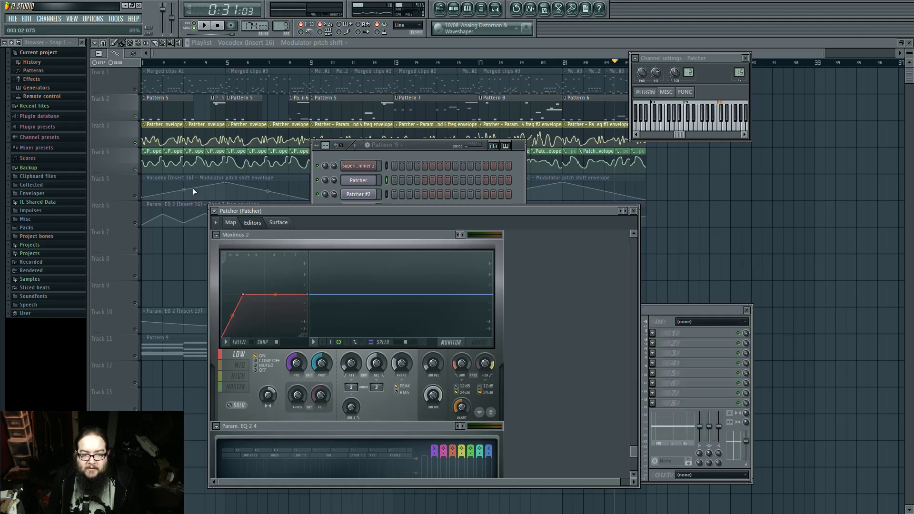
{"action": "left_click", "coordinate": [231, 223]}
{"action": "double_click", "coordinate": [795, 301]}
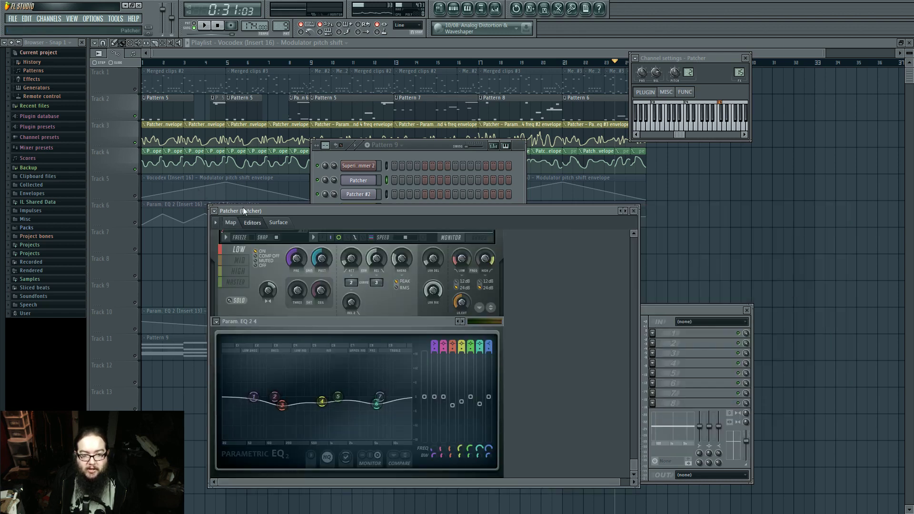
{"action": "left_click", "coordinate": [232, 223]}
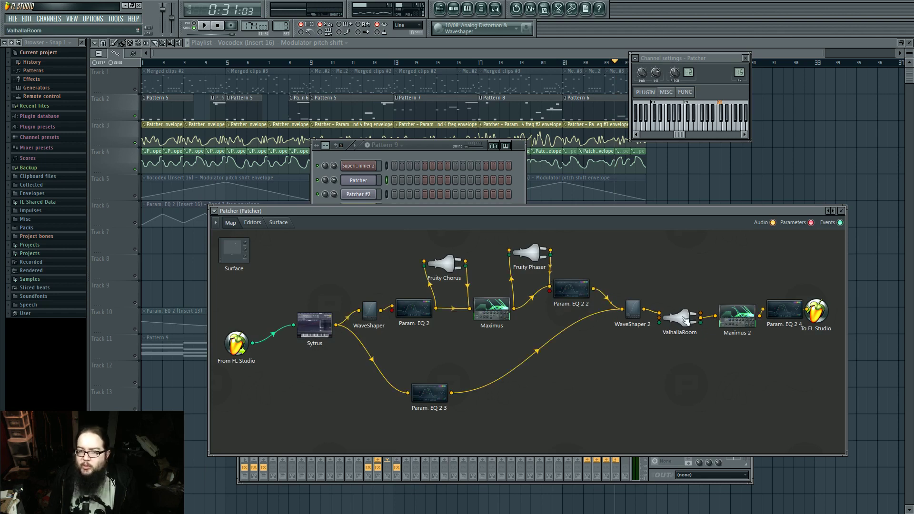
Close the floating windows, select Tracks 7 to 9, and place the playhead just before bar 10.
{"action": "left_click", "coordinate": [424, 150]}
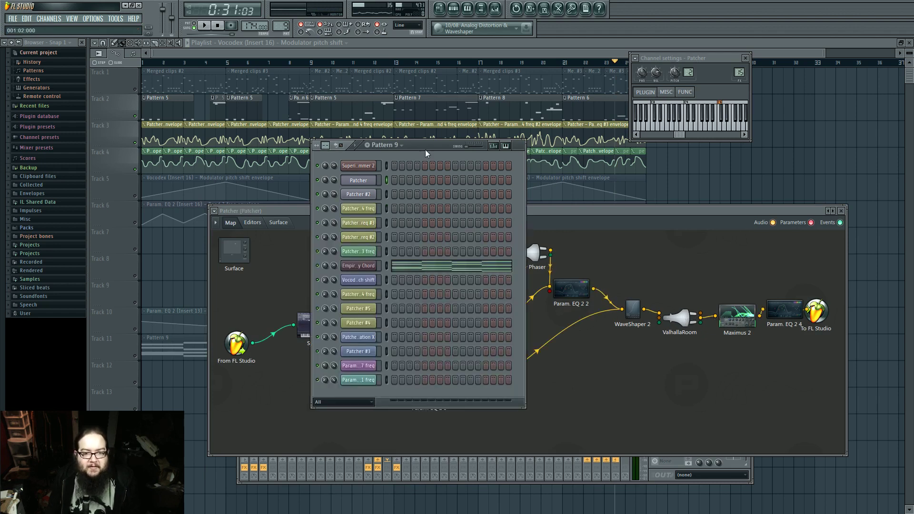
{"action": "key", "text": "F12"}
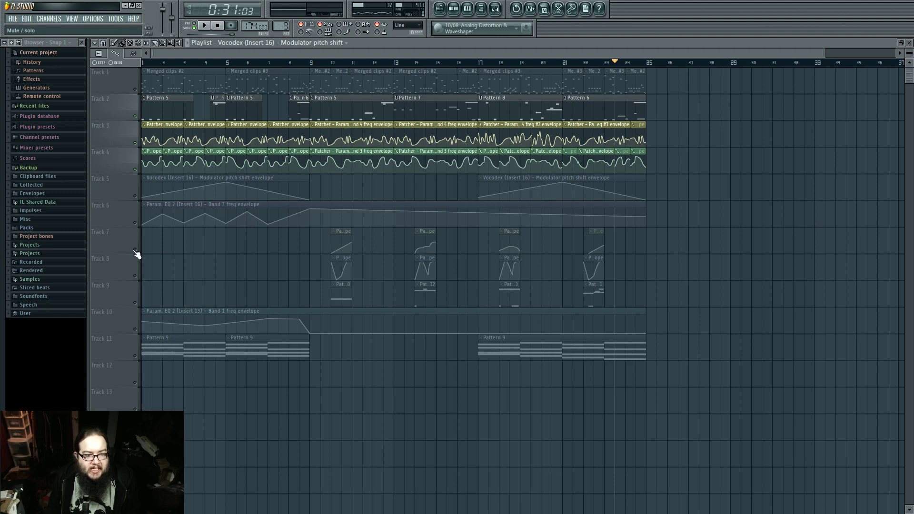
{"action": "left_click_drag", "start_coordinate": [136, 254], "coordinate": [143, 302]}
{"action": "left_click", "coordinate": [340, 63]}
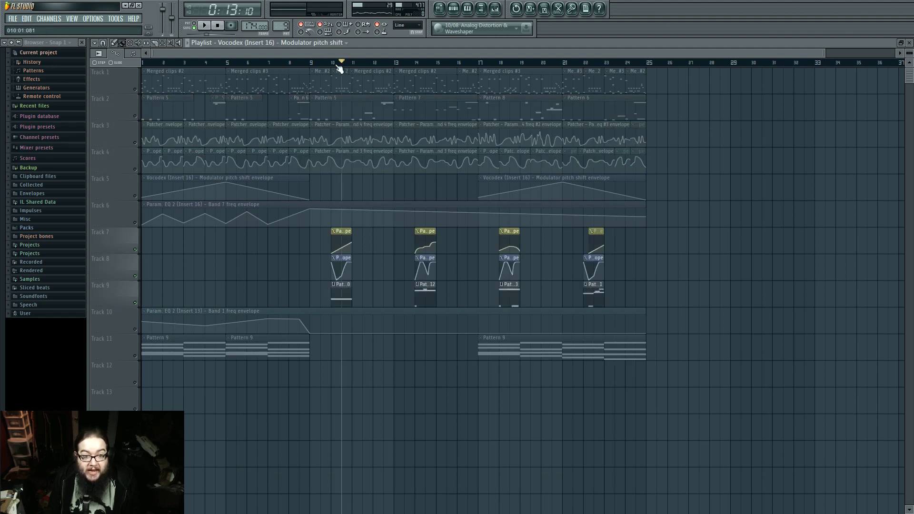
{"action": "left_click", "coordinate": [331, 62]}
Open the Patcher #2 instrument and move its Param. EQ 2 4 node right and down.
{"action": "left_click", "coordinate": [453, 8]}
{"action": "left_click", "coordinate": [357, 195]}
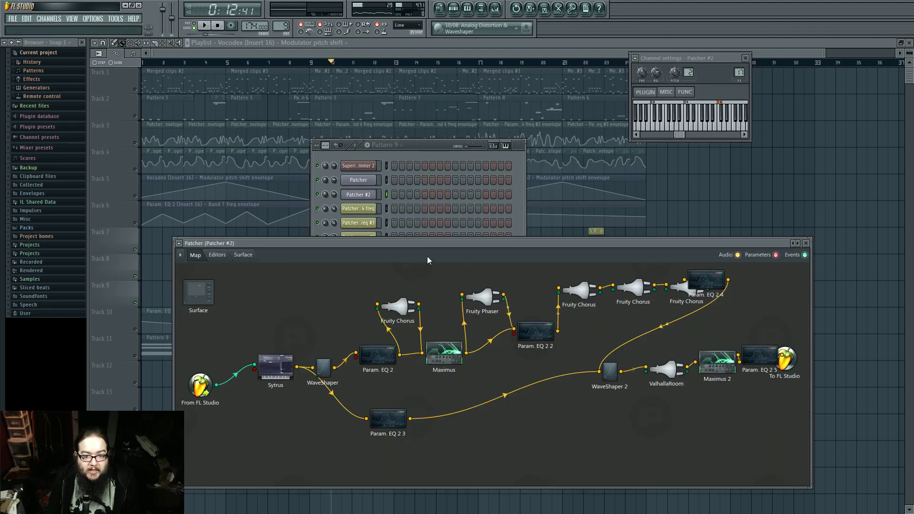
{"action": "mouse_move", "coordinate": [419, 245]}
{"action": "left_mouse_down"}
{"action": "mouse_move", "coordinate": [418, 231]}
{"action": "mouse_move", "coordinate": [417, 242]}
{"action": "left_mouse_up"}
{"action": "left_click_drag", "start_coordinate": [700, 282], "coordinate": [737, 289]}
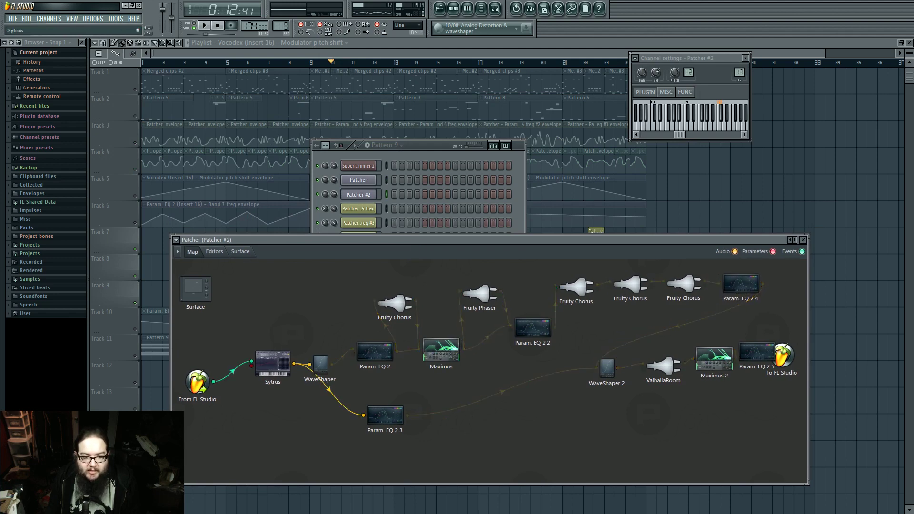
Inspect Patcher #2's Sytrus operators 1, 3 and 4, then return to the node map.
{"action": "double_click", "coordinate": [269, 354]}
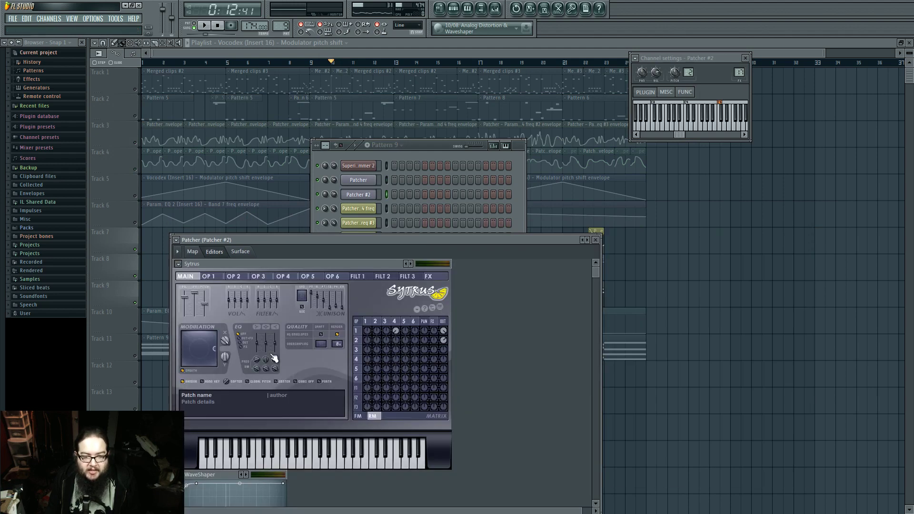
{"action": "left_click", "coordinate": [370, 321]}
{"action": "left_click", "coordinate": [394, 321]}
{"action": "left_click", "coordinate": [294, 320]}
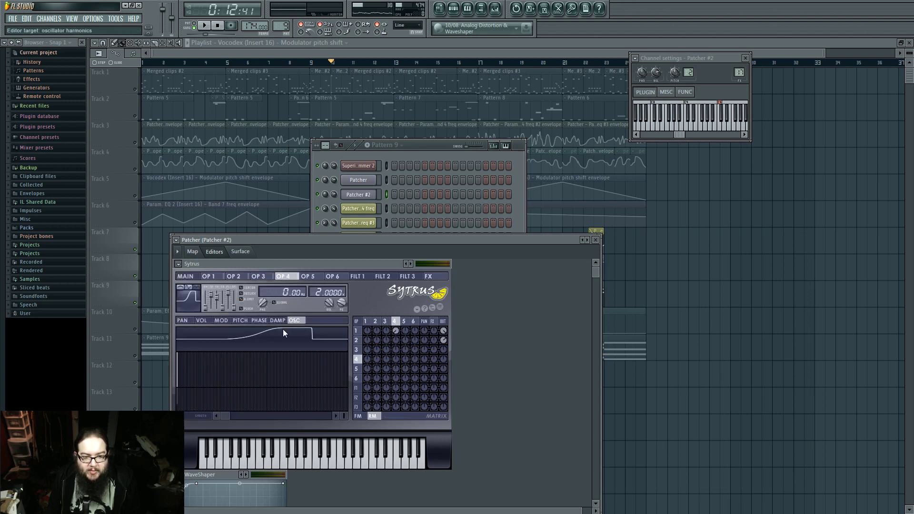
{"action": "left_click", "coordinate": [366, 321]}
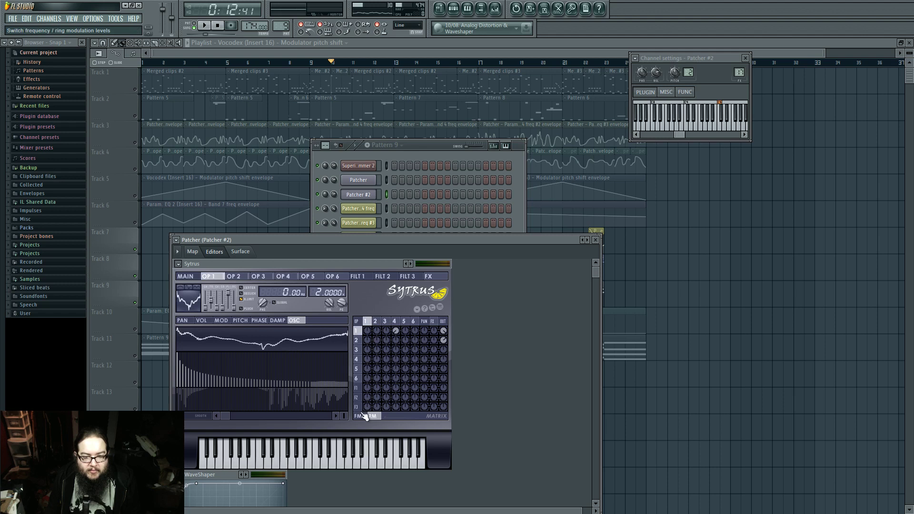
{"action": "left_click", "coordinate": [395, 321]}
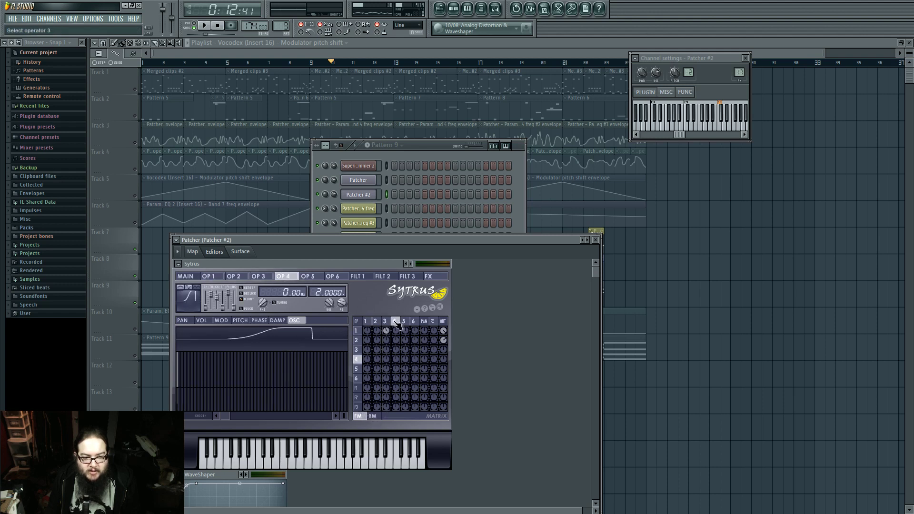
{"action": "left_click", "coordinate": [365, 322]}
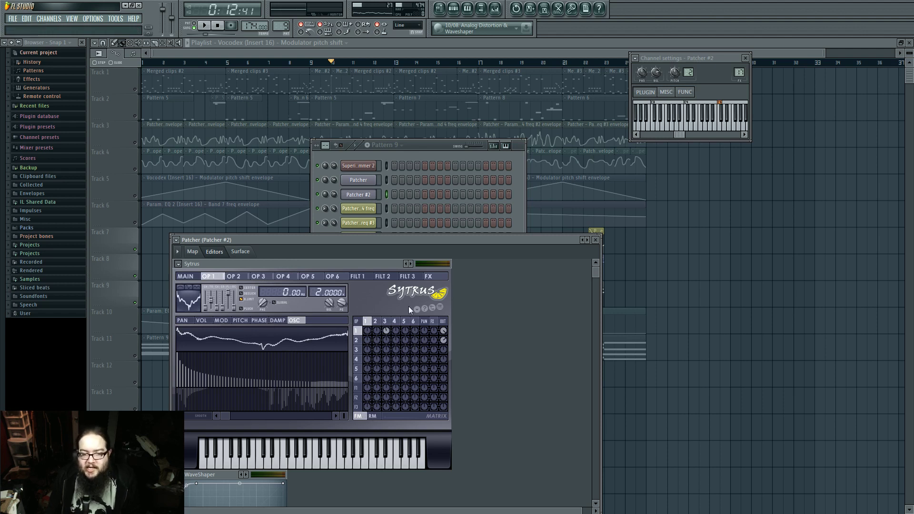
{"action": "left_click", "coordinate": [386, 322]}
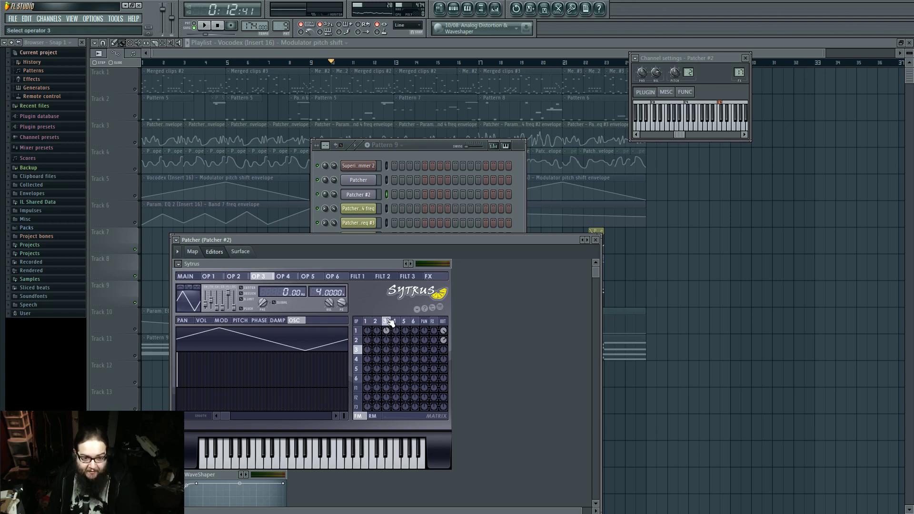
{"action": "left_click", "coordinate": [193, 252]}
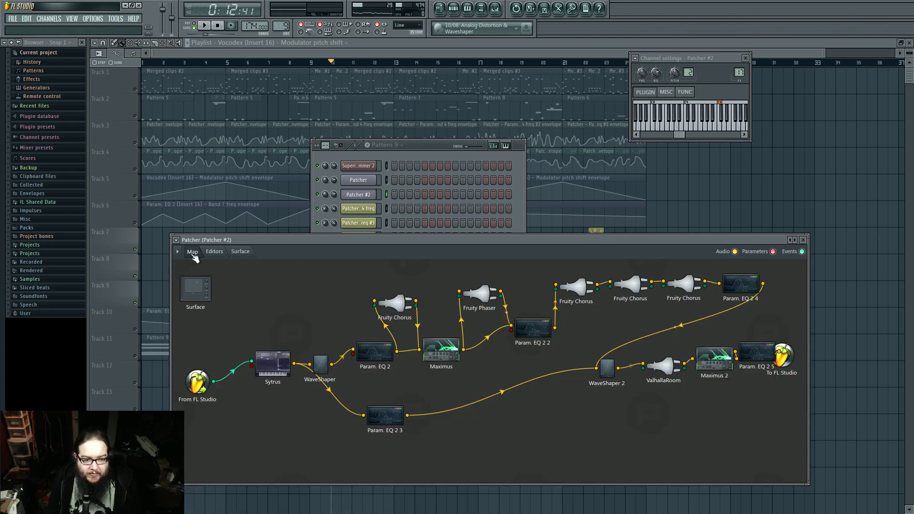
Close all plugin windows and audition the arrangement from about bar 10, jumping to bar 22.
{"action": "key", "text": "F12"}
{"action": "scroll", "coordinate": [339, 308], "scroll_direction": "up", "scroll_amount": 4}
{"action": "scroll", "coordinate": [339, 309], "scroll_direction": "up", "scroll_amount": 2}
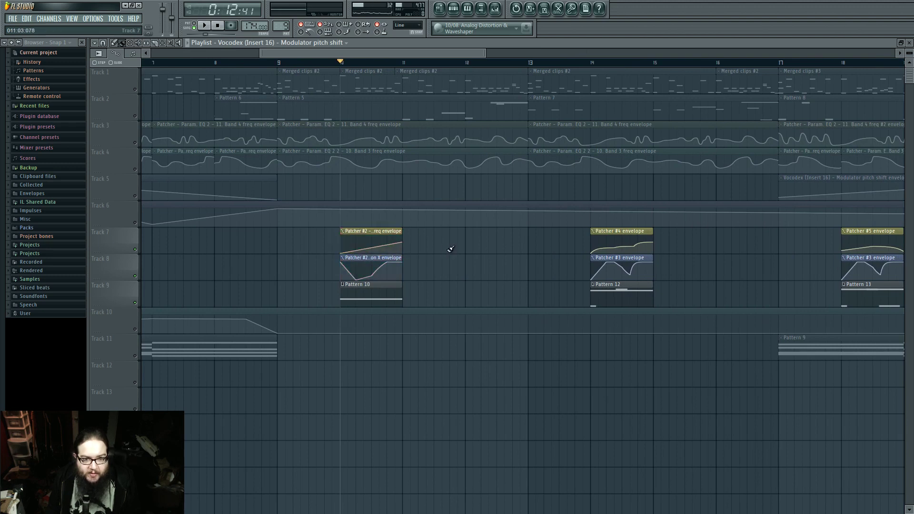
{"action": "key", "text": "space"}
{"action": "key", "text": "space"}
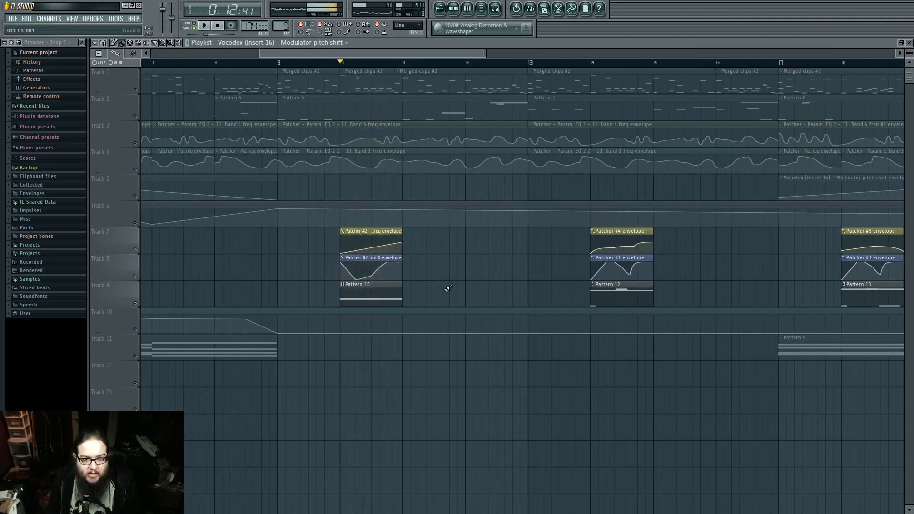
{"action": "left_click", "coordinate": [359, 158]}
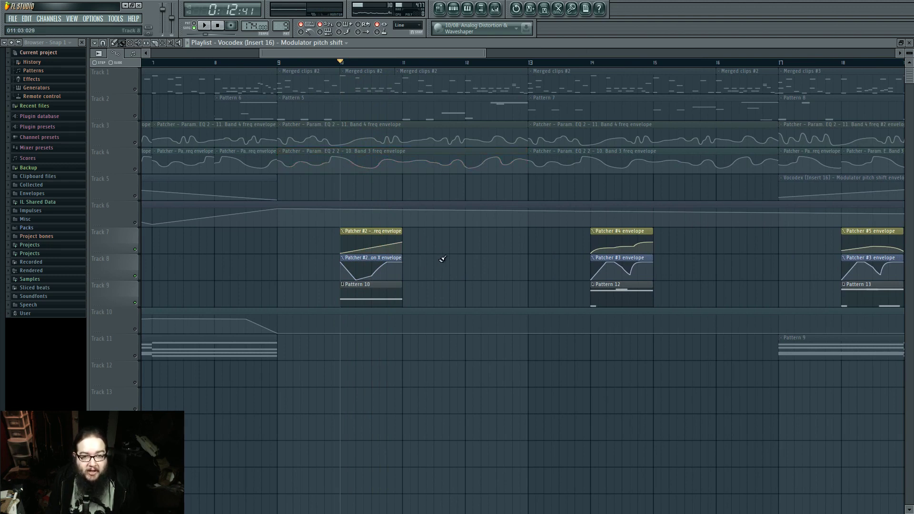
{"action": "key", "text": "space"}
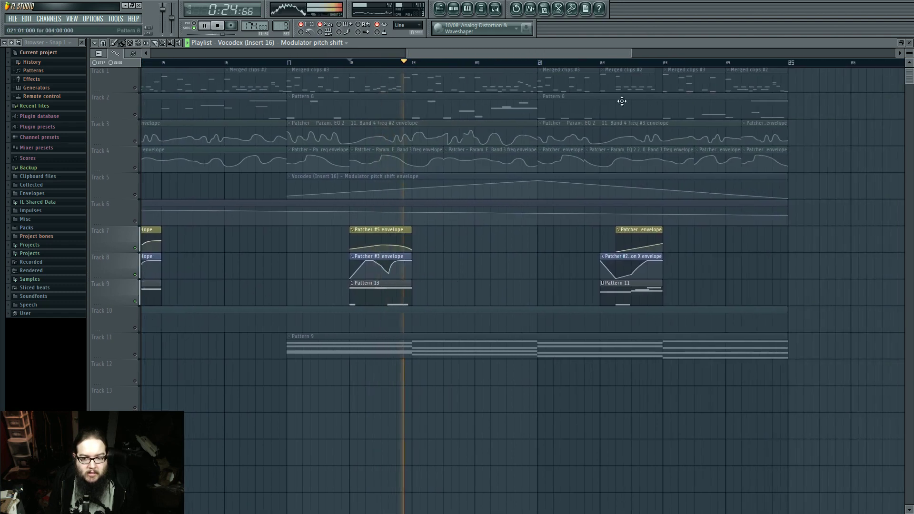
{"action": "left_click", "coordinate": [603, 63]}
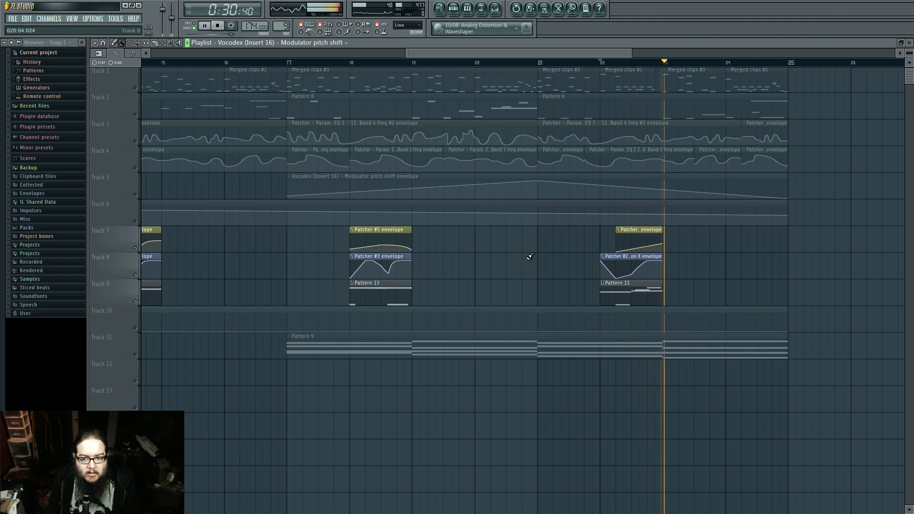
{"action": "key", "text": "space"}
Zoom out the playlist and bring up the list of instrument channels.
{"action": "scroll", "coordinate": [529, 267], "scroll_direction": "down", "scroll_amount": 6}
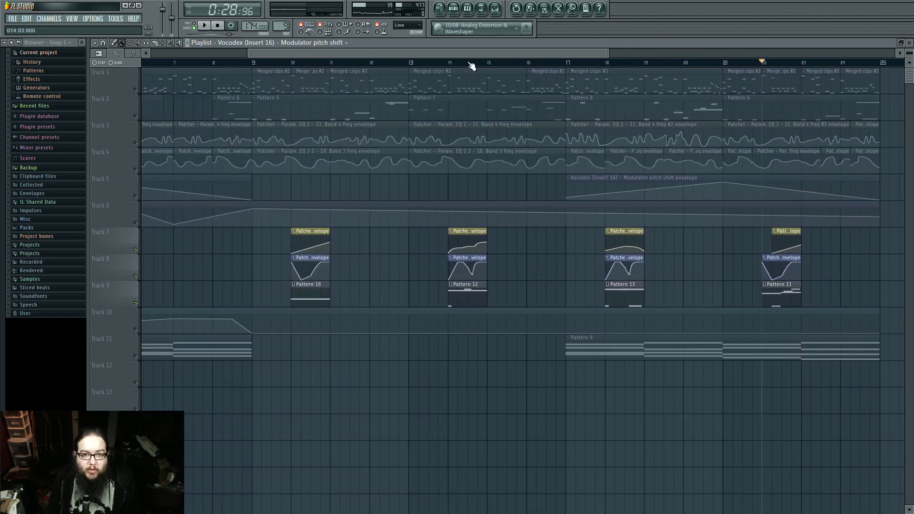
{"action": "scroll", "coordinate": [401, 261], "scroll_direction": "down", "scroll_amount": 4}
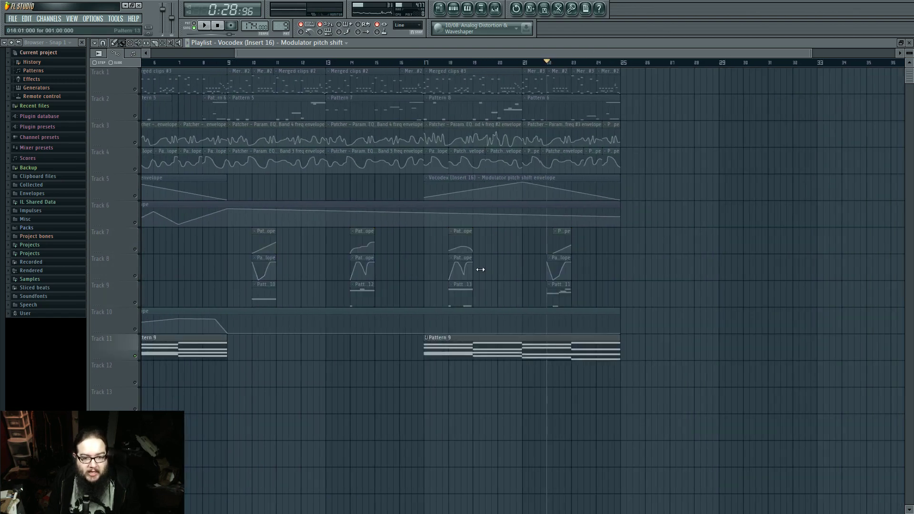
{"action": "left_click", "coordinate": [428, 65]}
Bring up the Empire Creepy Chord Harmor synth and reposition its window.
{"action": "left_click", "coordinate": [453, 8]}
{"action": "left_click", "coordinate": [361, 270]}
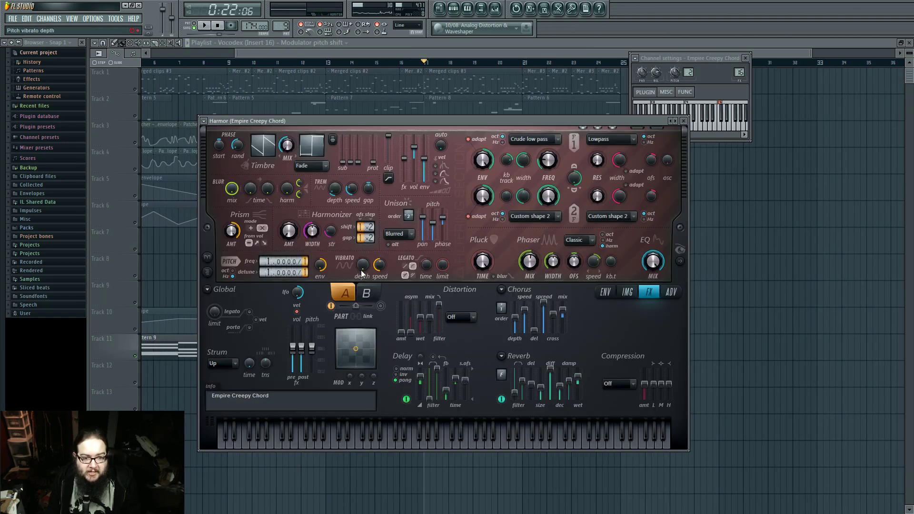
{"action": "left_click_drag", "start_coordinate": [362, 120], "coordinate": [373, 156]}
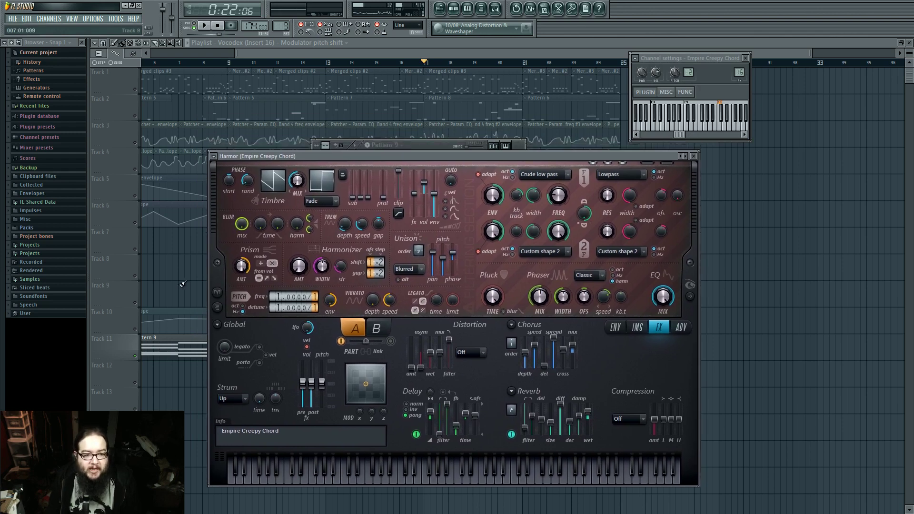
Close the synth windows and play the chord's eight bars in the piano roll.
{"action": "key", "text": "Escape"}
{"action": "key", "text": "F7"}
{"action": "scroll", "coordinate": [261, 312], "scroll_direction": "up", "scroll_amount": 3}
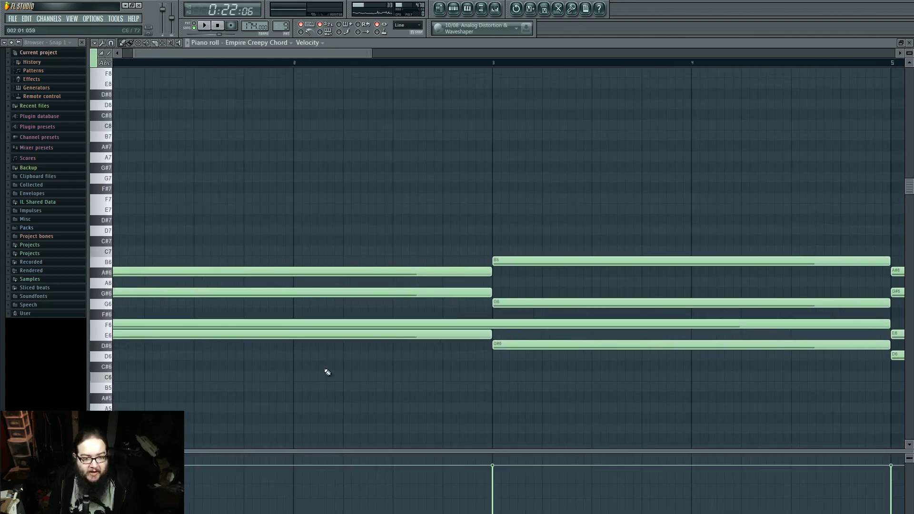
{"action": "scroll", "coordinate": [327, 372], "scroll_direction": "down", "scroll_amount": 2}
{"action": "scroll", "coordinate": [296, 377], "scroll_direction": "down", "scroll_amount": 2, "text": "ctrl"}
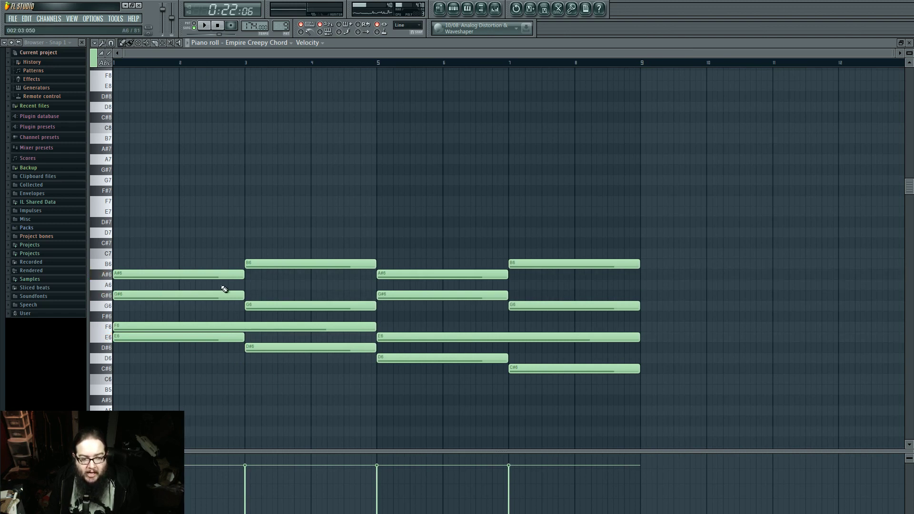
{"action": "key", "text": "space"}
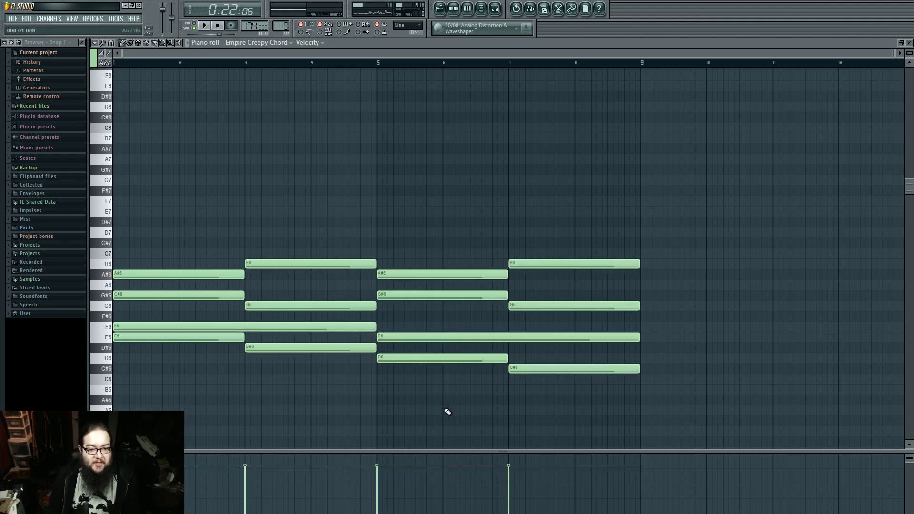
Open Insert 16's Vocodex in the mixer and play the vocoded chord.
{"action": "left_click", "coordinate": [495, 8]}
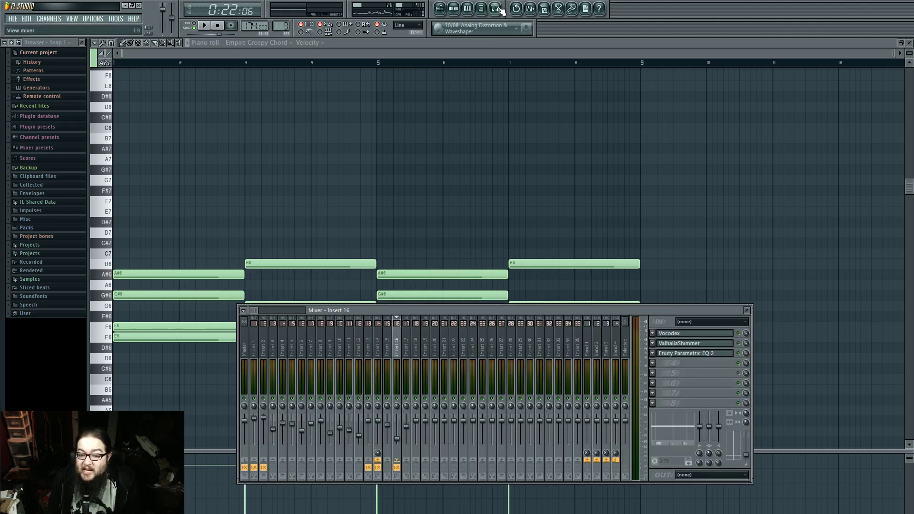
{"action": "left_click", "coordinate": [696, 335]}
{"action": "left_click_drag", "start_coordinate": [530, 118], "coordinate": [547, 93]}
{"action": "key", "text": "space"}
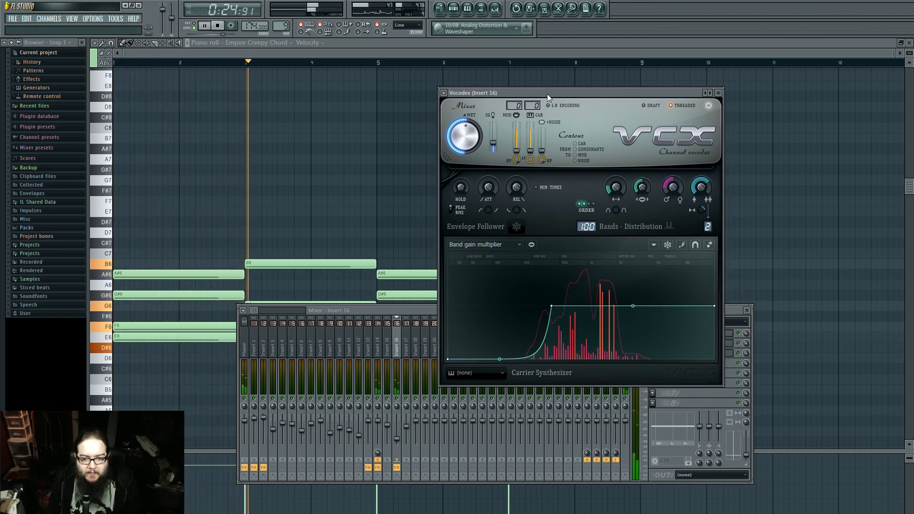
{"action": "left_click_drag", "start_coordinate": [547, 94], "coordinate": [452, 96]}
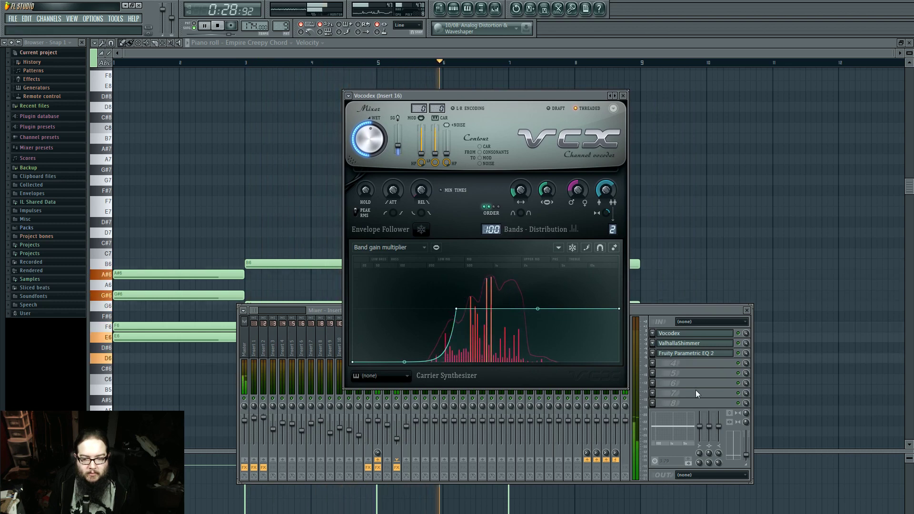
Open Insert 16's Parametric EQ 2 and sweep band 7 up to the top frequency.
{"action": "left_click", "coordinate": [688, 354]}
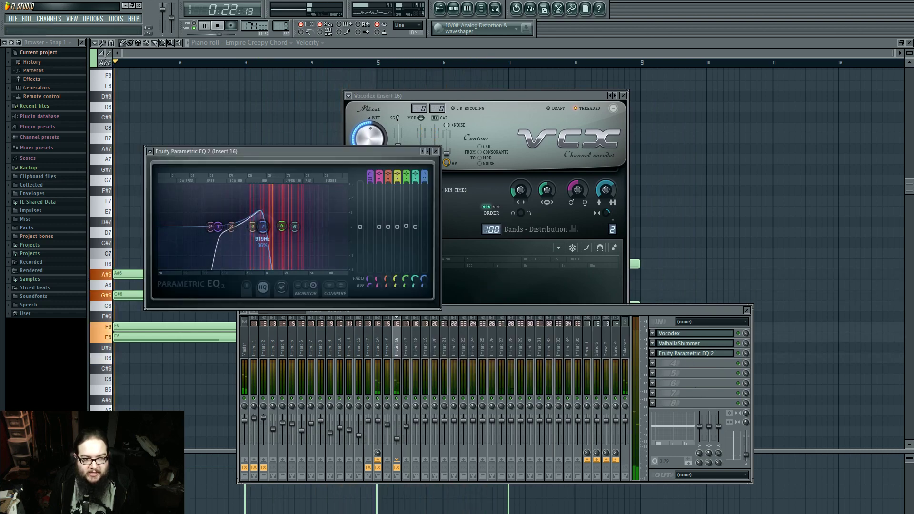
{"action": "left_click_drag", "start_coordinate": [263, 227], "coordinate": [346, 227]}
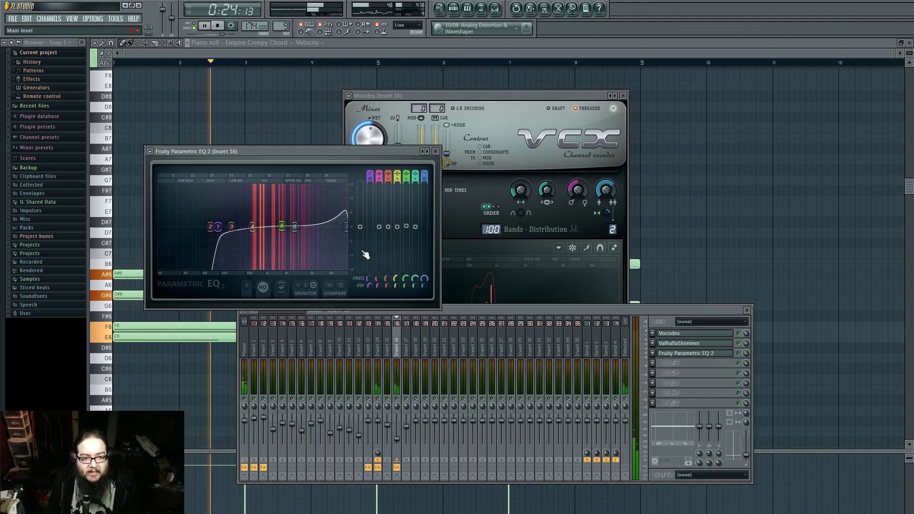
{"action": "left_click_drag", "start_coordinate": [469, 97], "coordinate": [556, 91]}
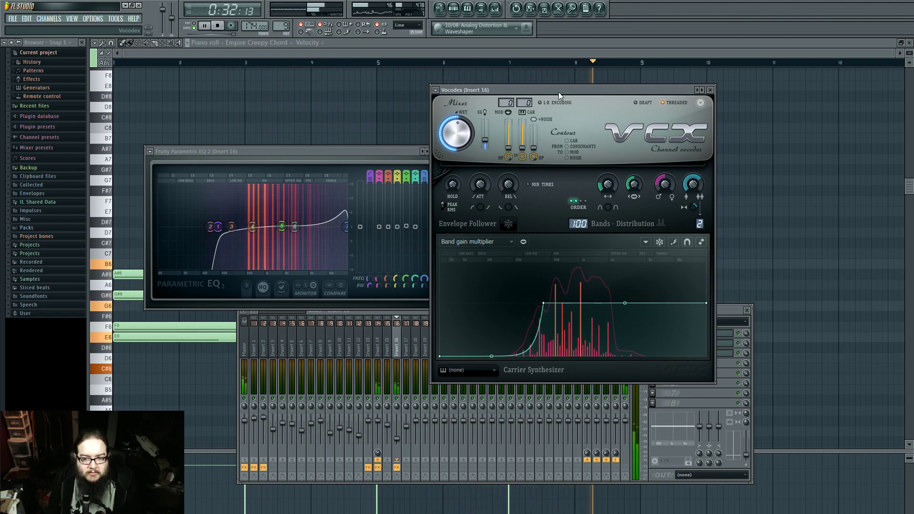
{"action": "key", "text": "space"}
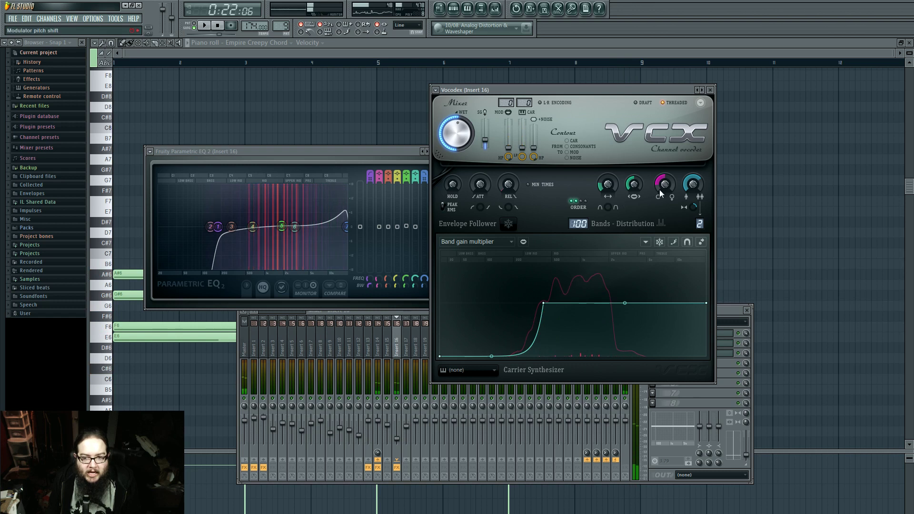
Shift the Vocodex modulator pitch to +836 cents and set another vocoder setting to 38%.
{"action": "key", "text": "space"}
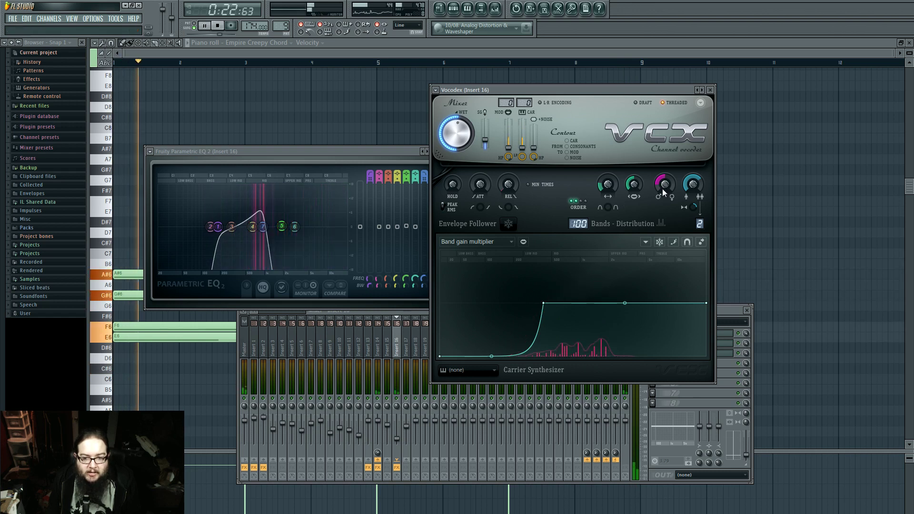
{"action": "mouse_move", "coordinate": [664, 189]}
{"action": "left_mouse_down"}
{"action": "mouse_move", "coordinate": [663, 166]}
{"action": "mouse_move", "coordinate": [662, 189]}
{"action": "left_mouse_up"}
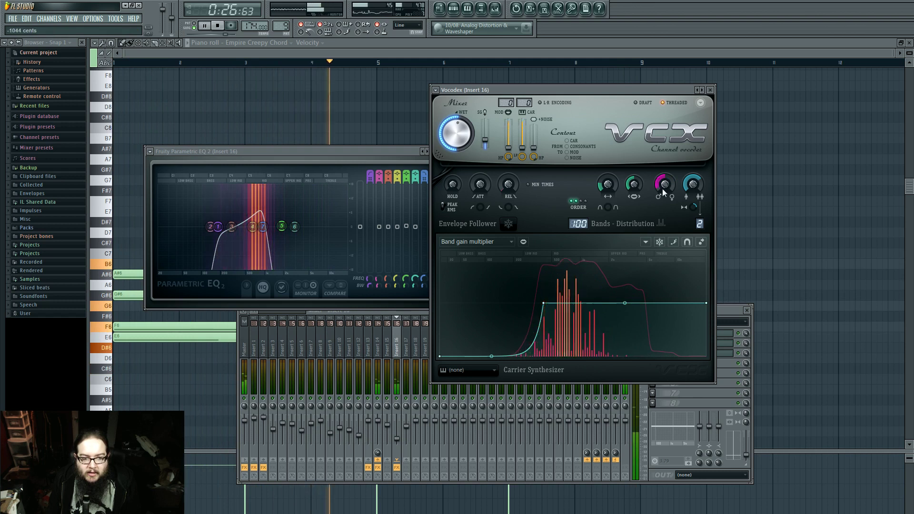
{"action": "key", "text": "space"}
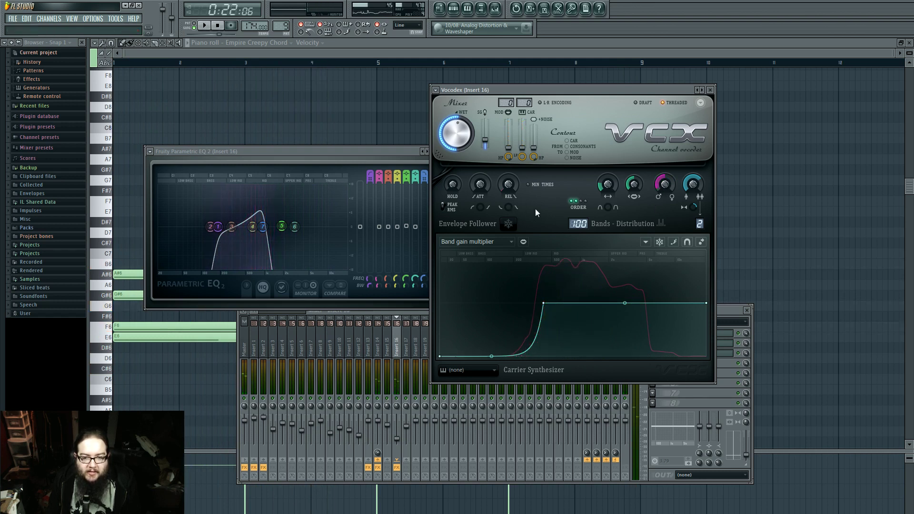
{"action": "left_click_drag", "start_coordinate": [608, 184], "coordinate": [608, 180]}
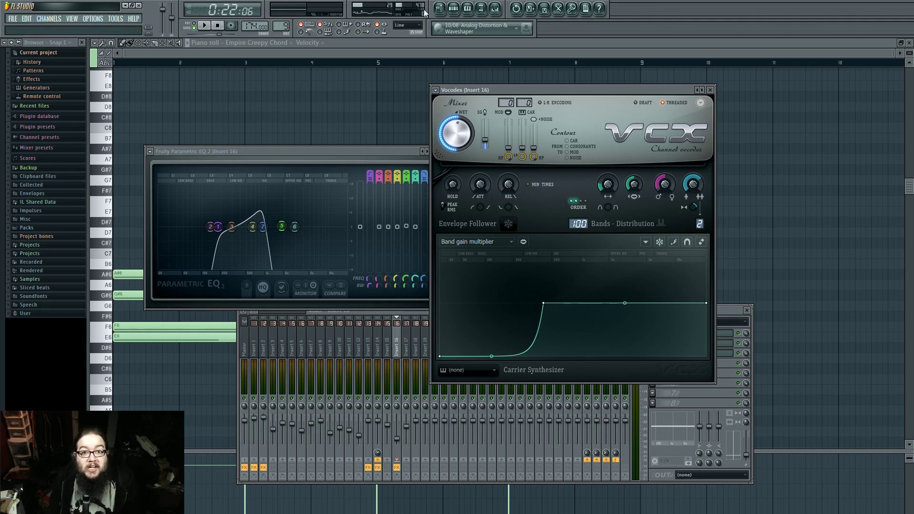
Switch back to the playlist view, briefly opening and closing the mixer.
{"action": "left_click", "coordinate": [439, 8]}
{"action": "left_click", "coordinate": [496, 9]}
{"action": "left_click", "coordinate": [495, 8]}
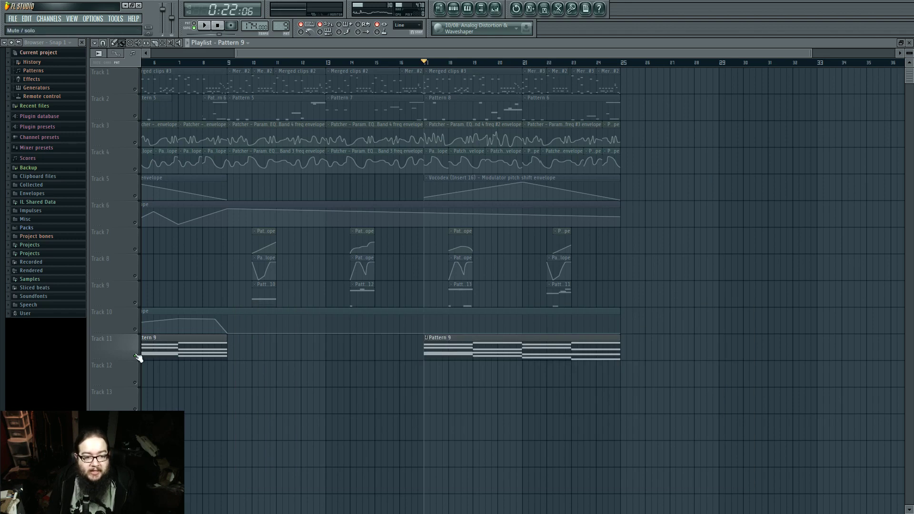
Un-solo all tracks, play the full arrangement, then rewind to the song start.
{"action": "right_click", "coordinate": [135, 334]}
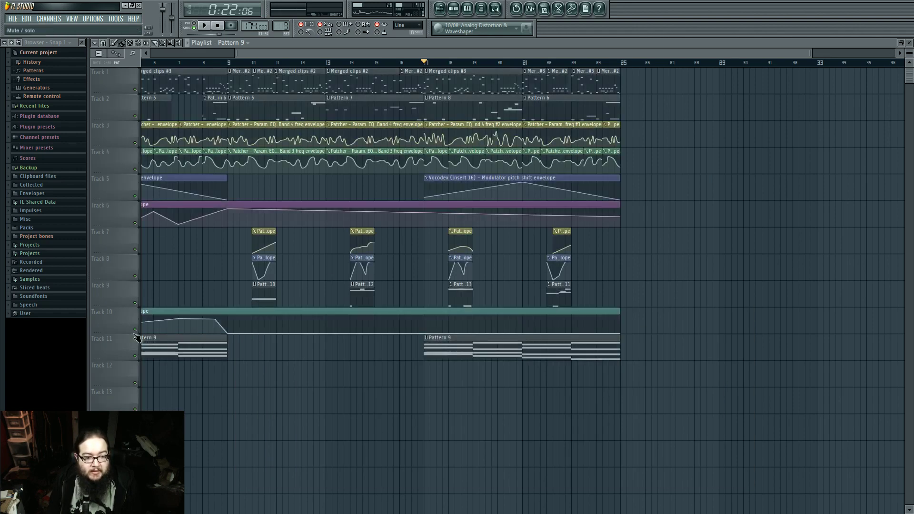
{"action": "key", "text": "space"}
{"action": "scroll", "coordinate": [361, 395], "scroll_direction": "down", "scroll_amount": 3}
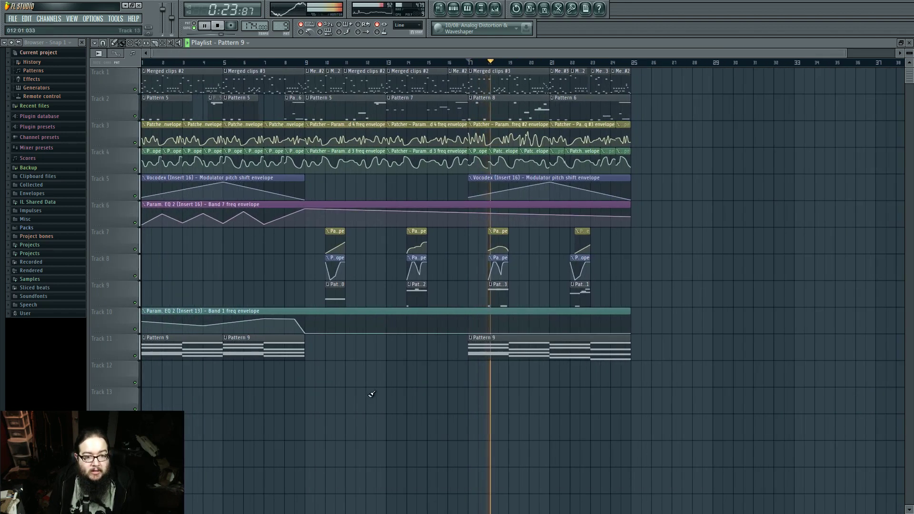
{"action": "left_click", "coordinate": [627, 216]}
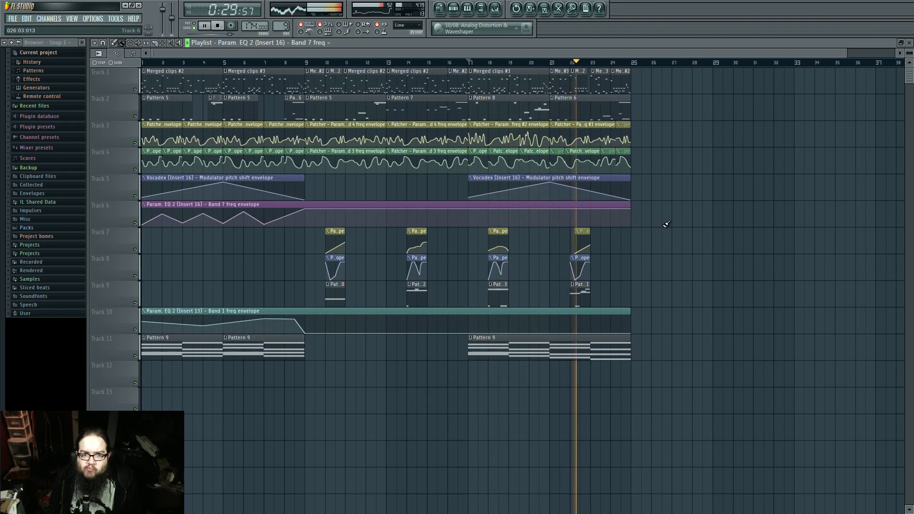
{"action": "key", "text": "space"}
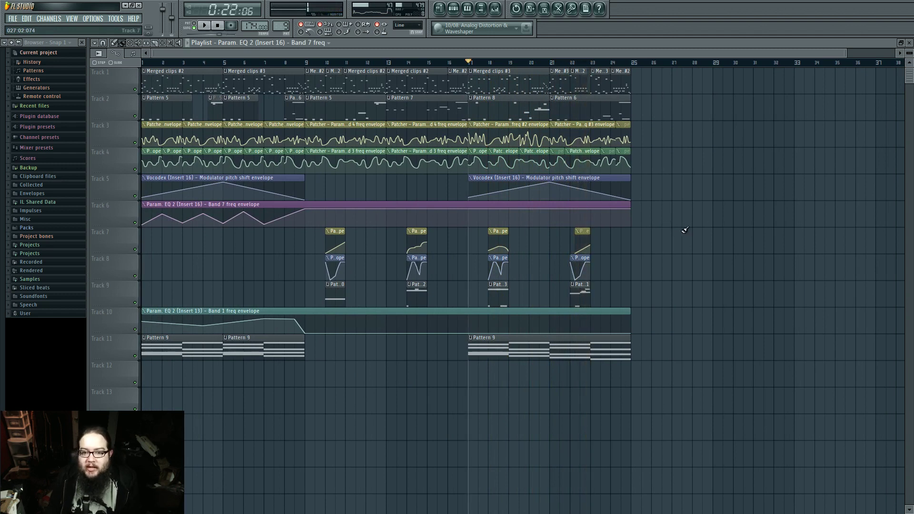
{"action": "key", "text": "Home"}
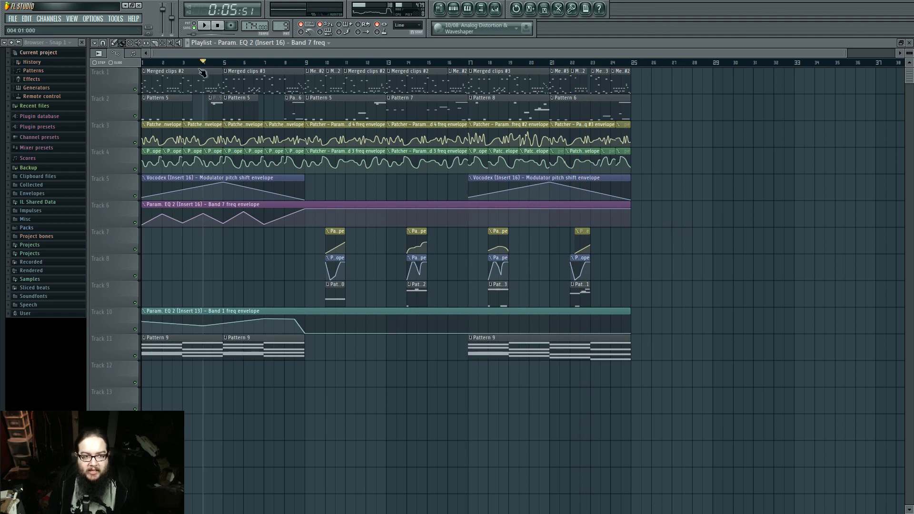